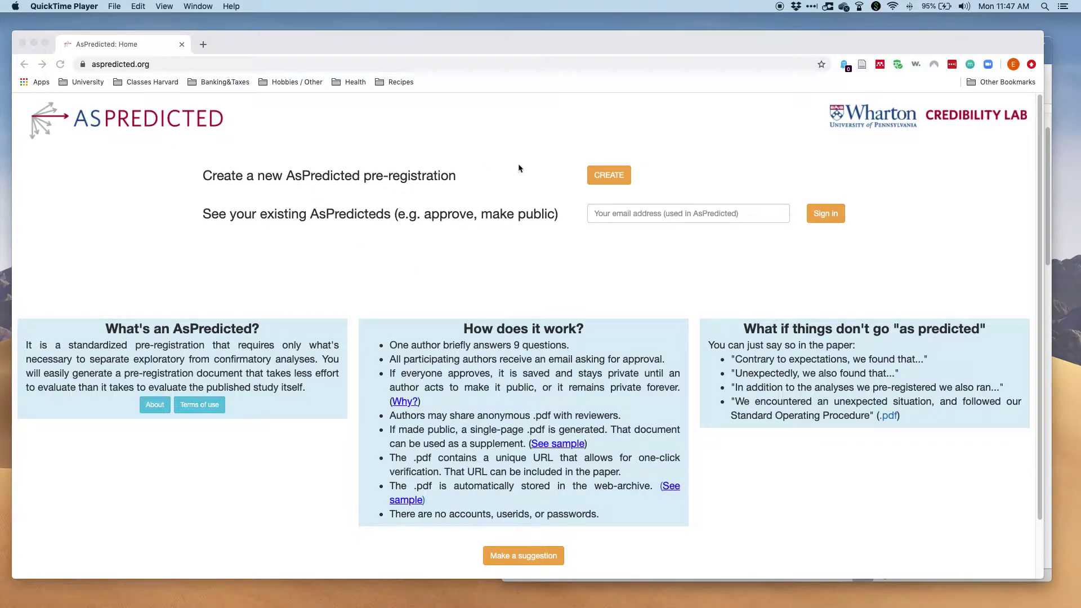
Bring the browser window showing the AsPredicted home page to the front
click(607, 182)
Start a new pre-registration with CREATE and scroll past the author fields to the AsPredicted Questions
click(614, 180)
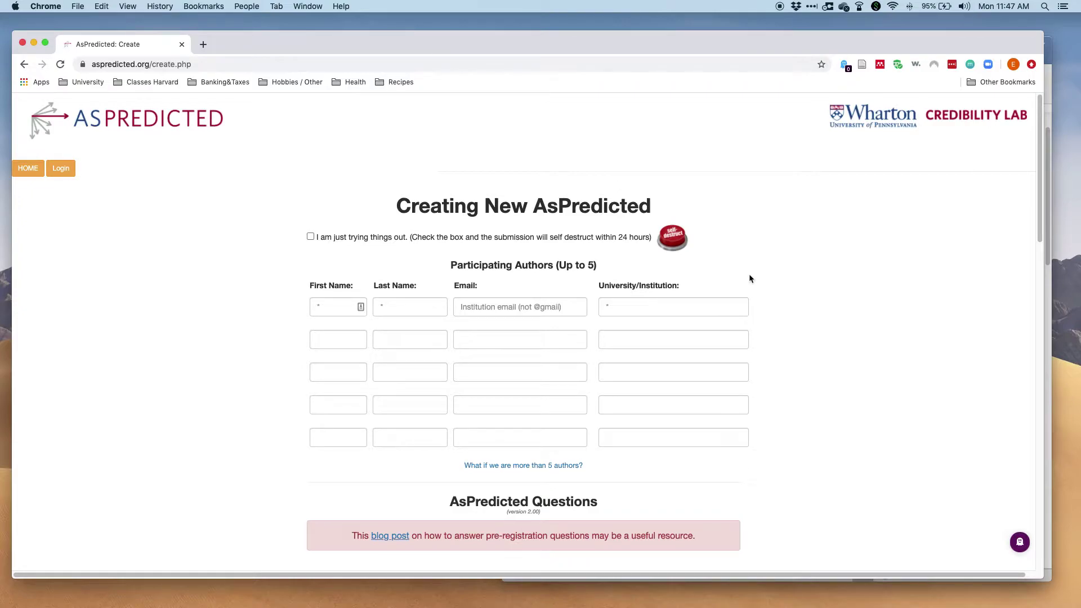
scroll(749, 274, down, 1)
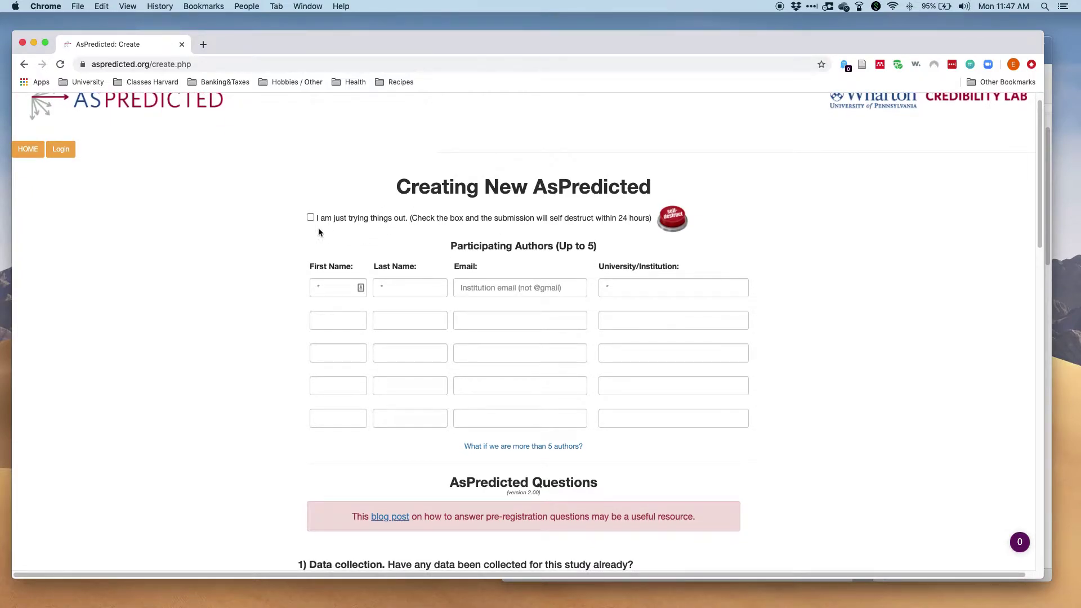
scroll(627, 259, down, 3)
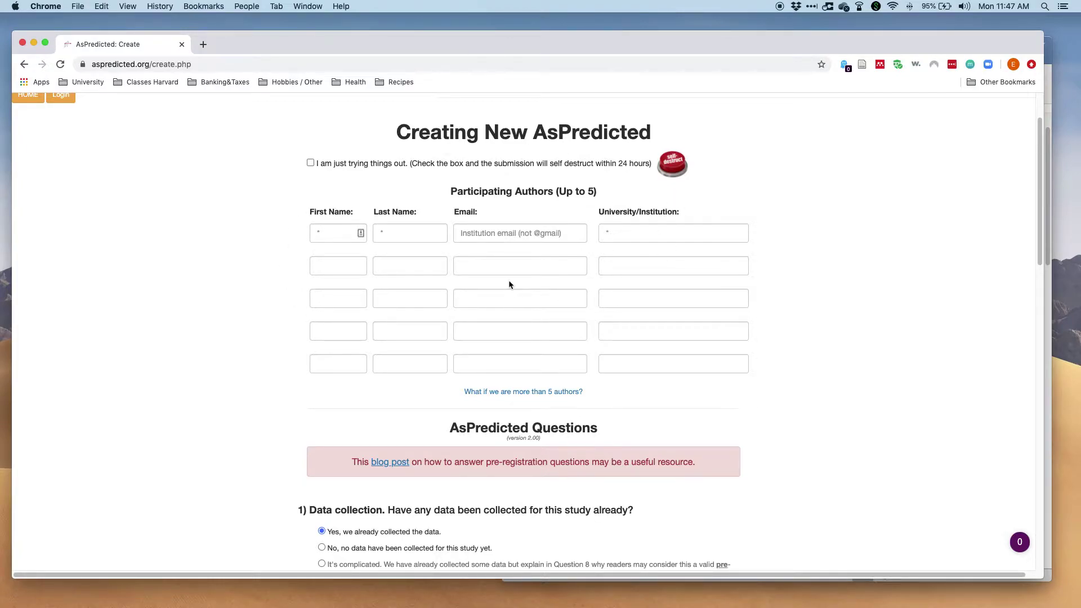
scroll(508, 280, down, 1)
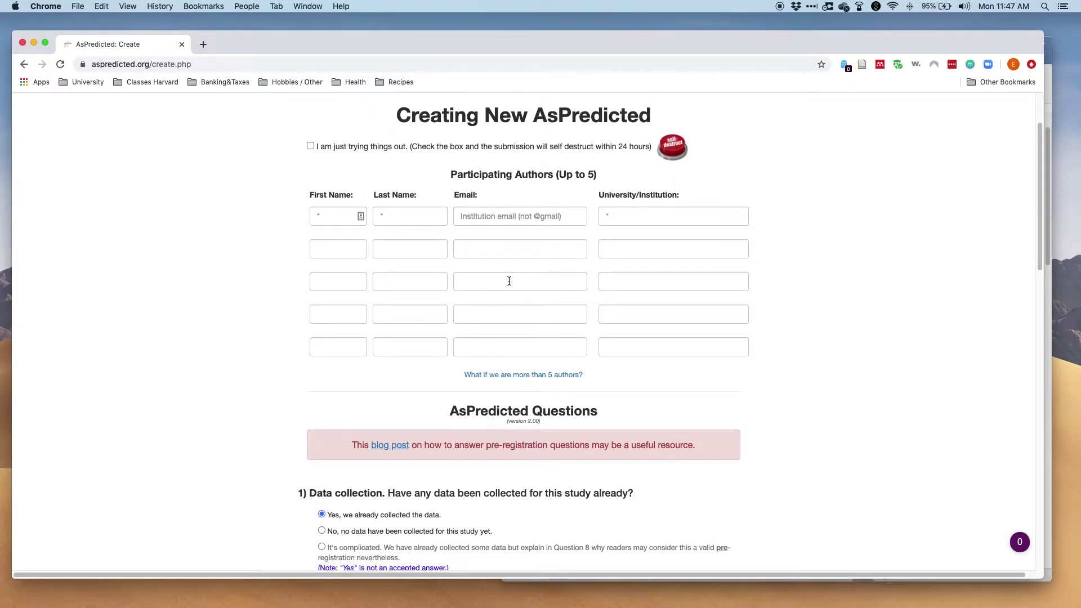
scroll(509, 280, down, 1)
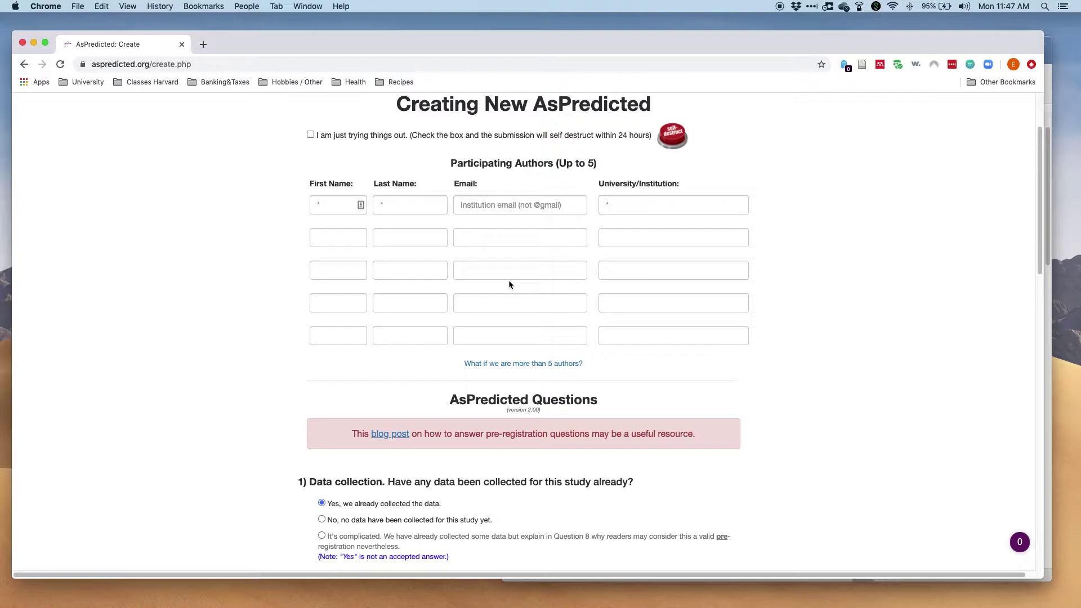
scroll(509, 280, down, 2)
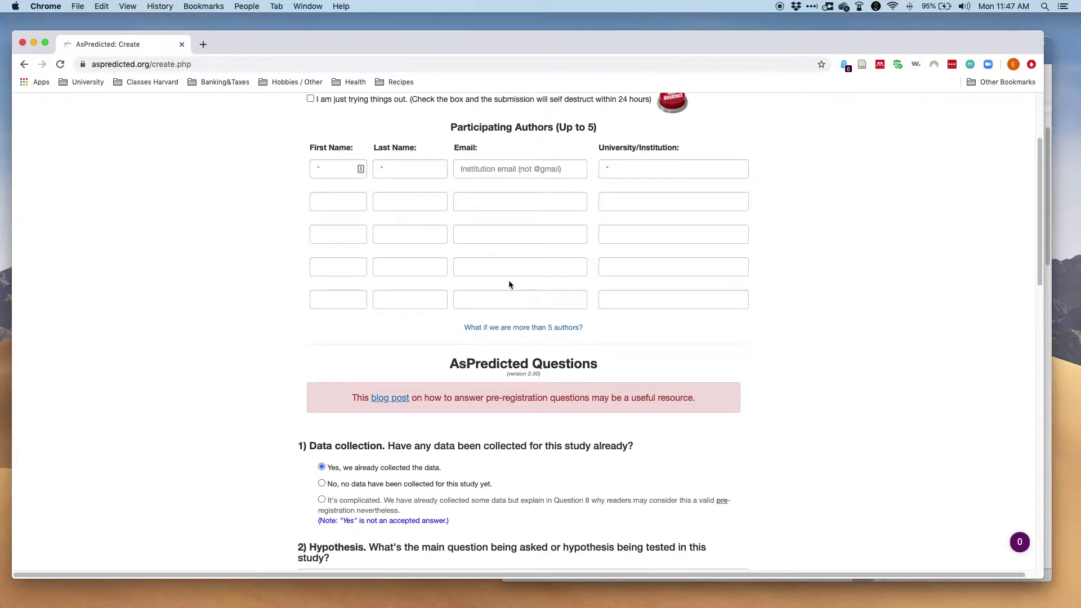
scroll(509, 282, down, 10)
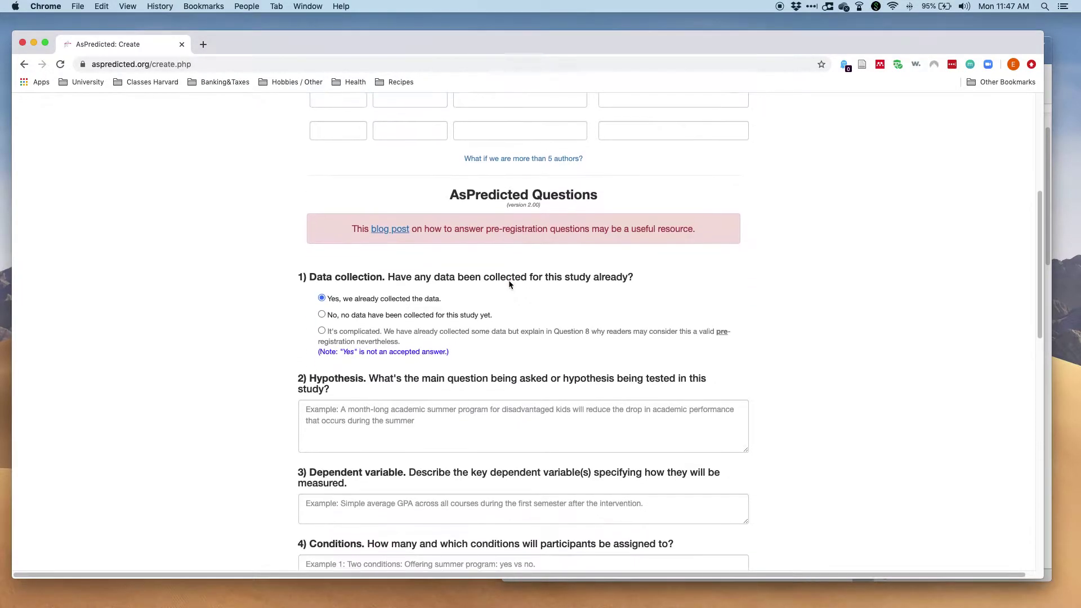
scroll(509, 284, down, 3)
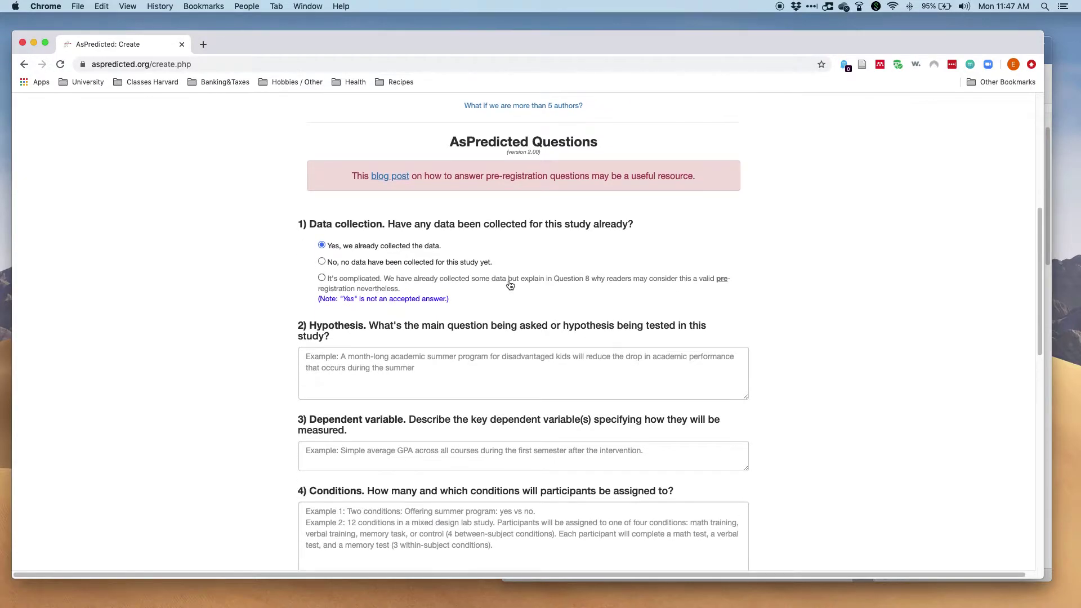
Mark the Data collection question as 'No, no data have been collected for this study yet.'
drag(316, 223, 629, 224)
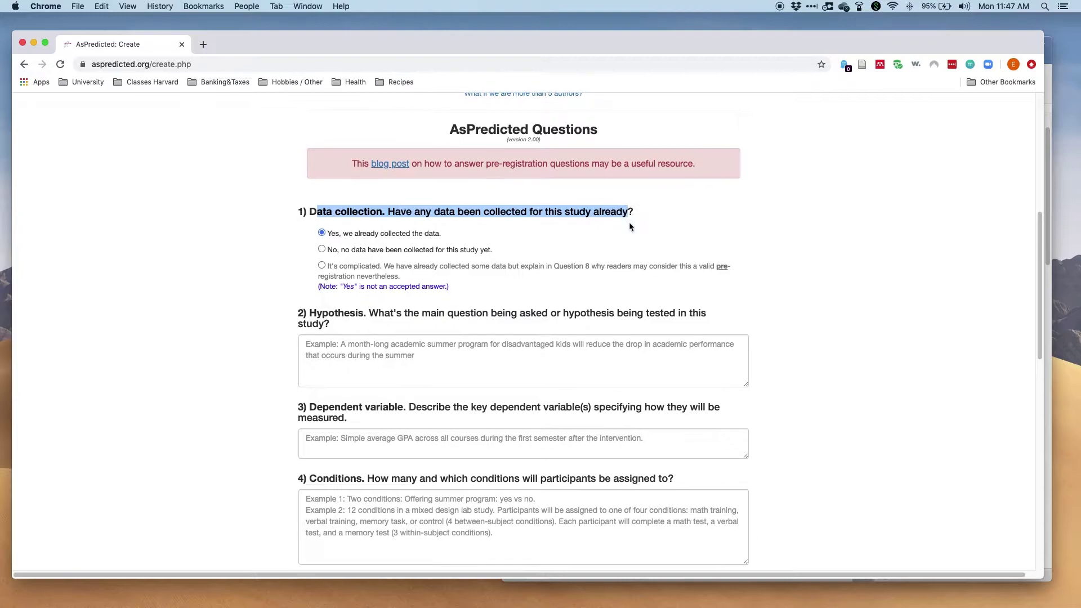
scroll(630, 223, down, 2)
click(522, 232)
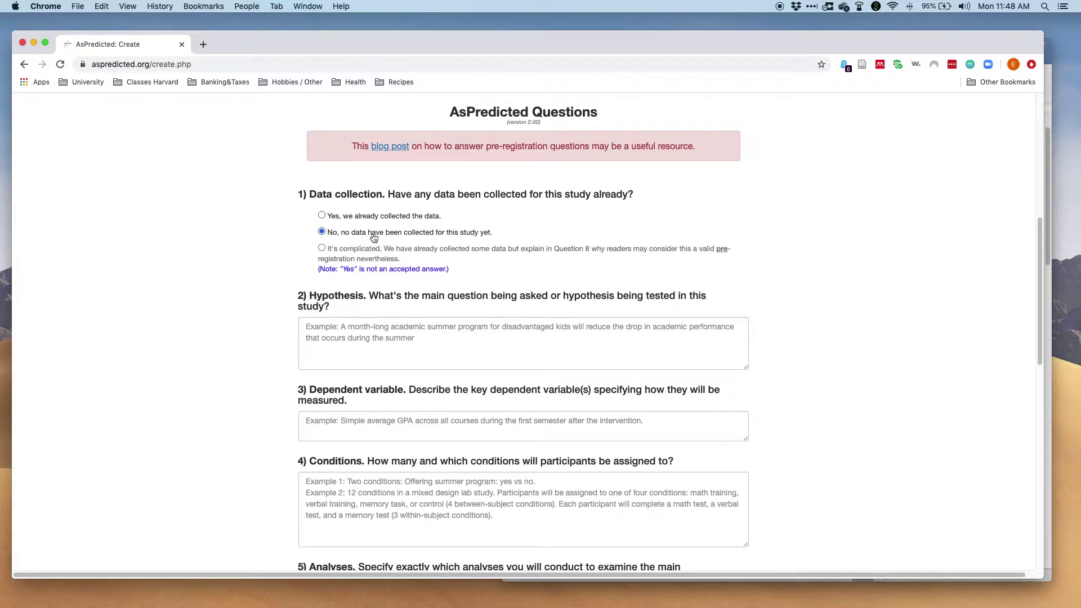
scroll(421, 348, down, 1)
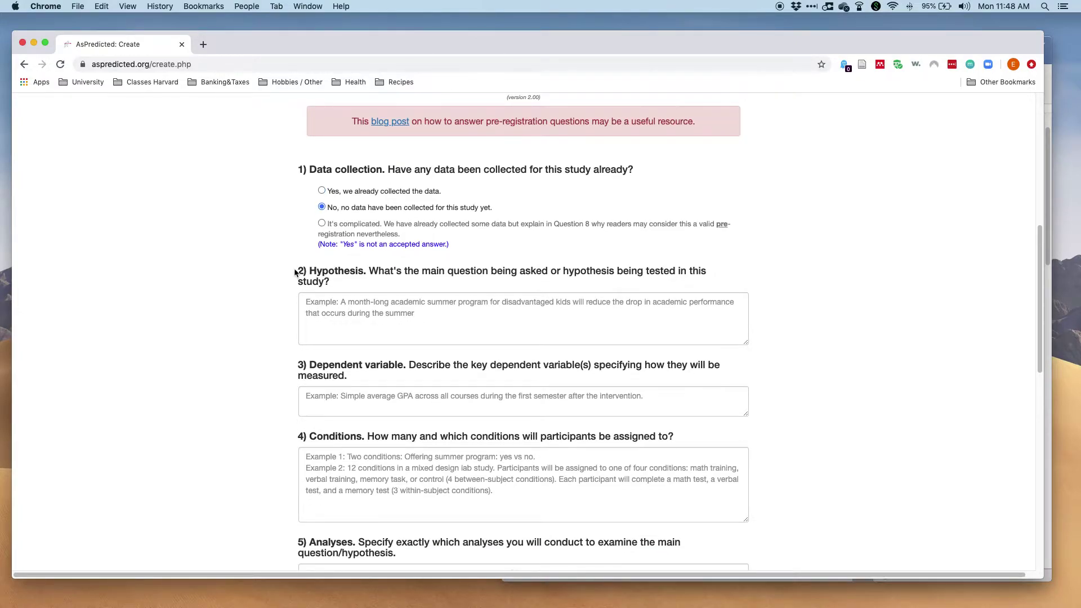
drag(294, 272, 343, 279)
click(395, 322)
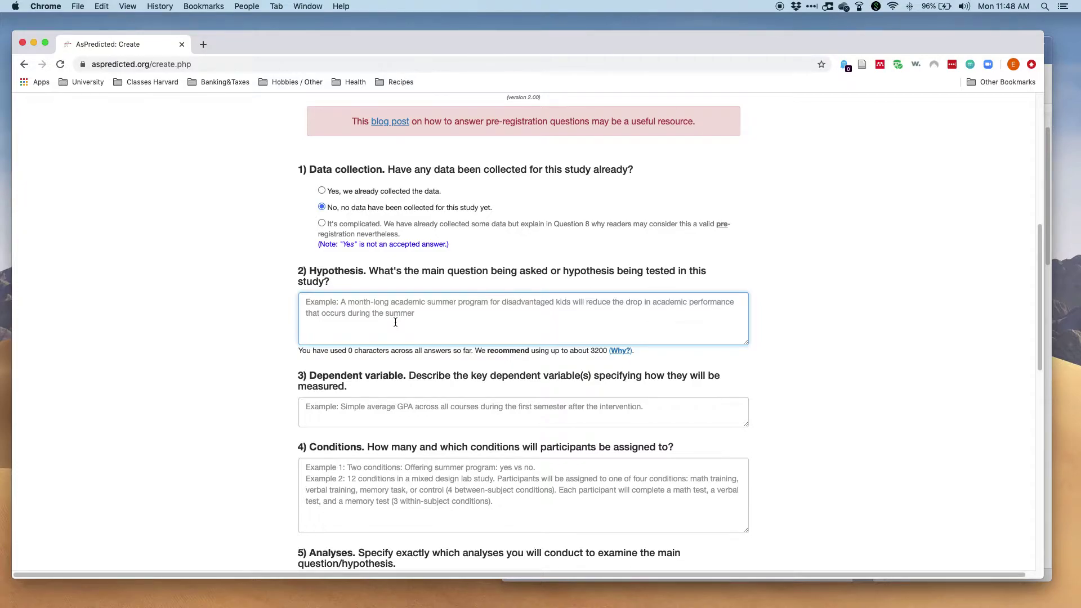
scroll(395, 322, down, 2)
drag(347, 331, 668, 335)
scroll(303, 321, down, 2)
scroll(668, 336, down, 5)
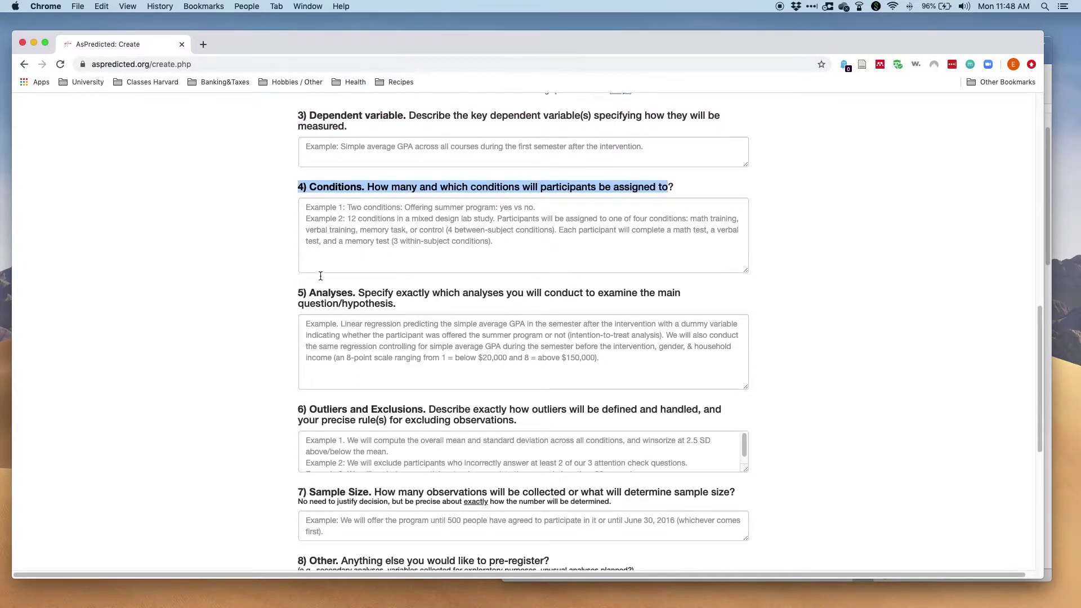
drag(298, 292, 395, 305)
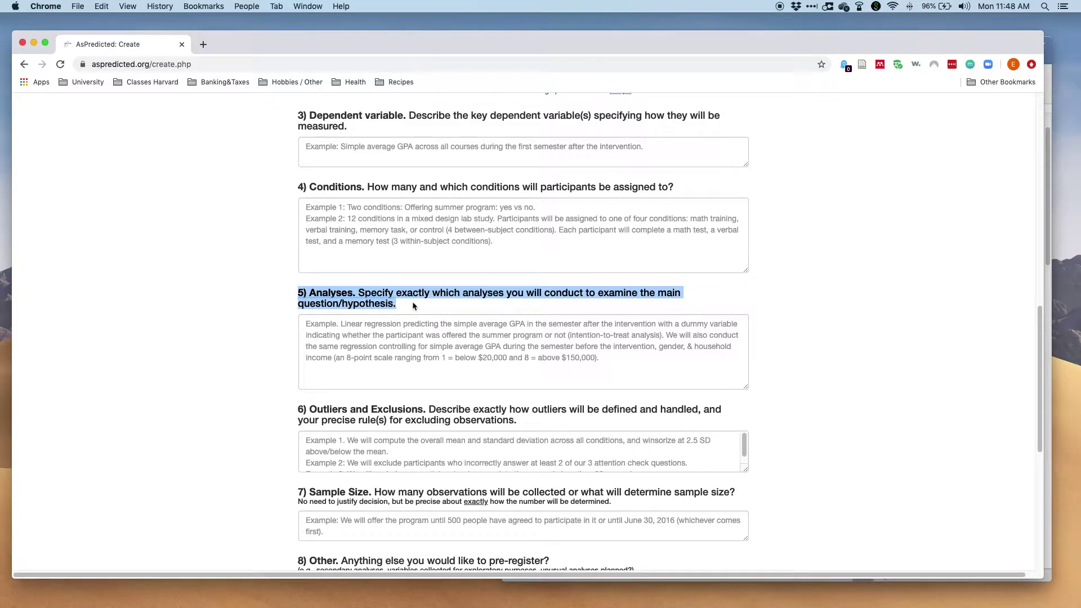
click(413, 306)
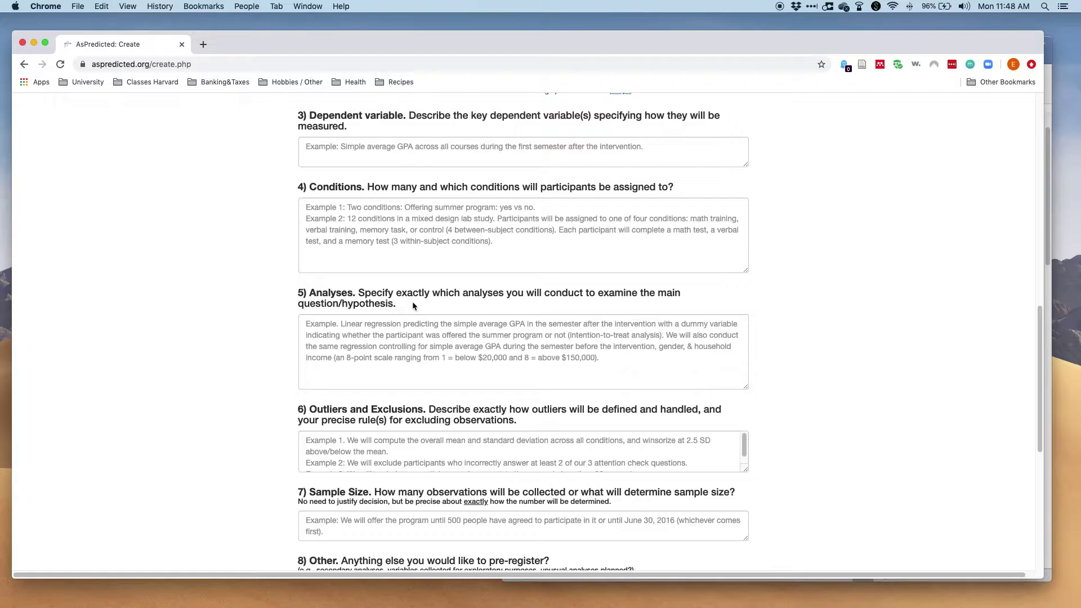
scroll(413, 305, down, 1)
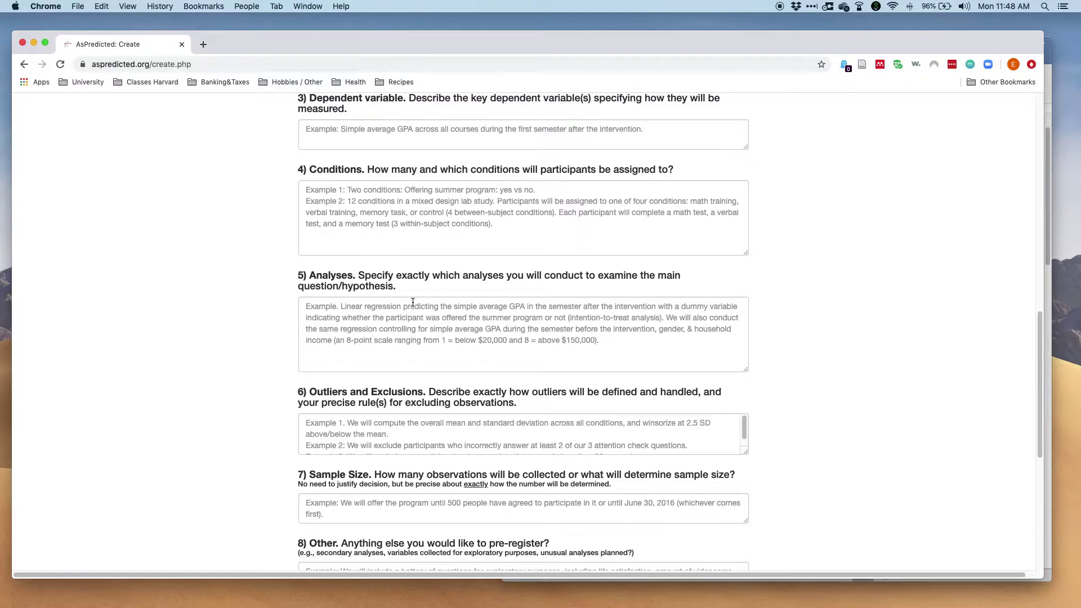
scroll(413, 302, down, 2)
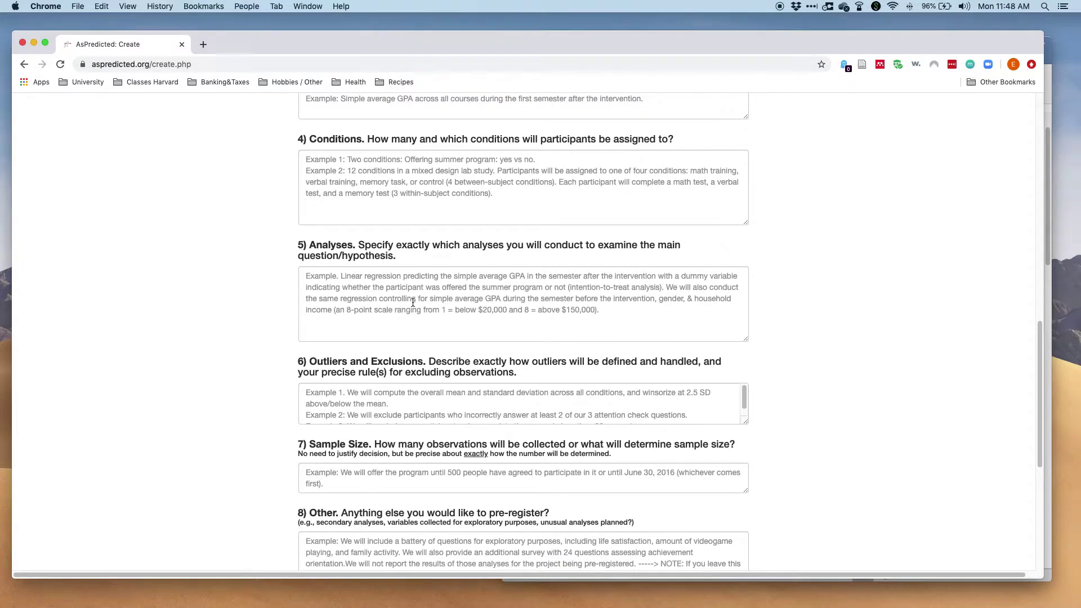
scroll(413, 302, down, 1)
scroll(413, 302, down, 1)
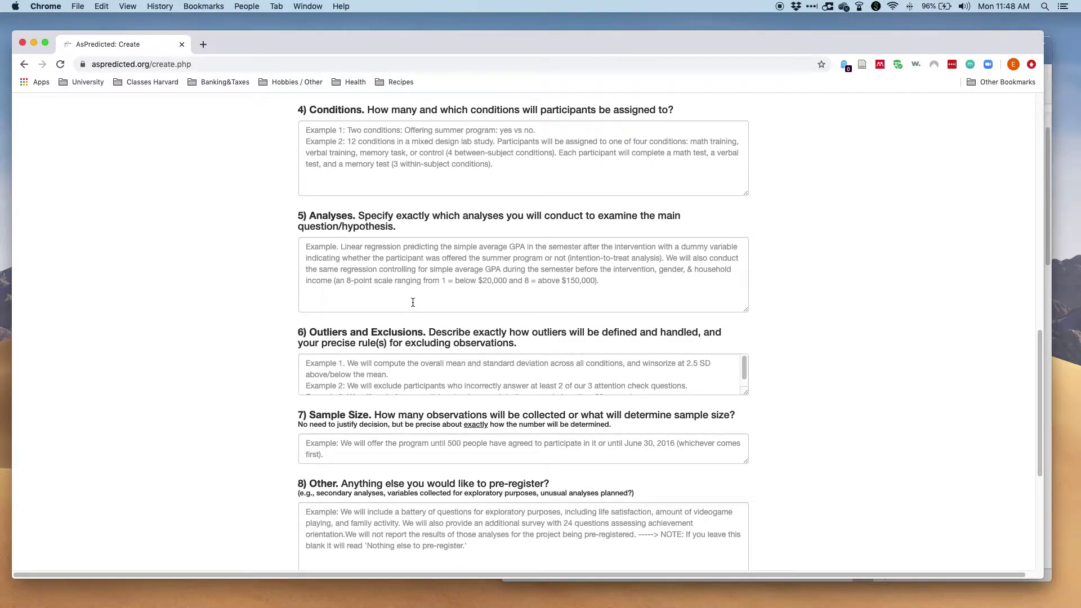
scroll(413, 302, down, 2)
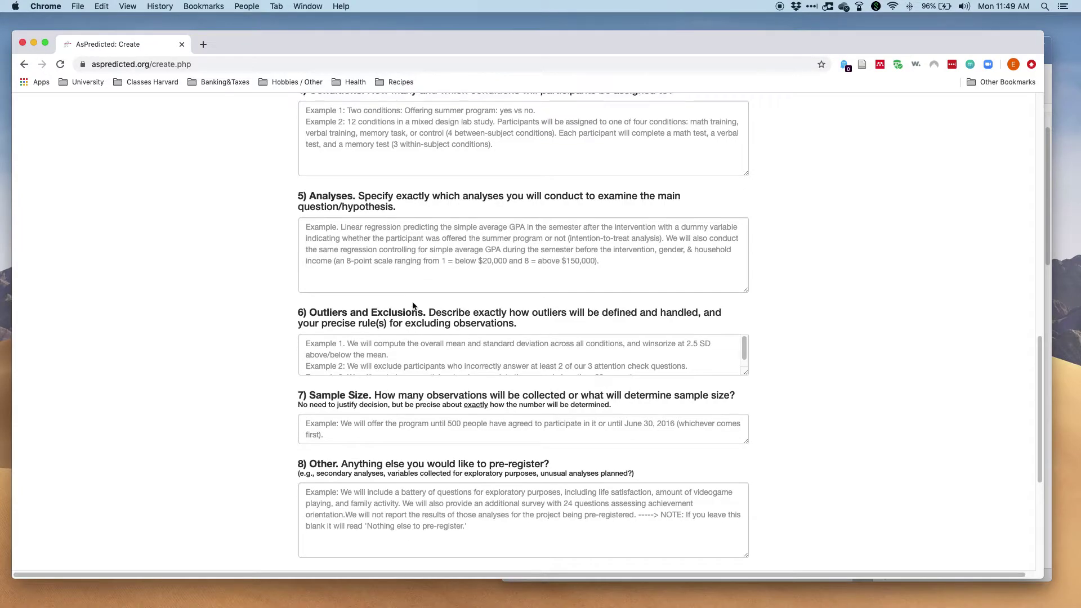
drag(298, 295, 516, 307)
scroll(514, 338, down, 2)
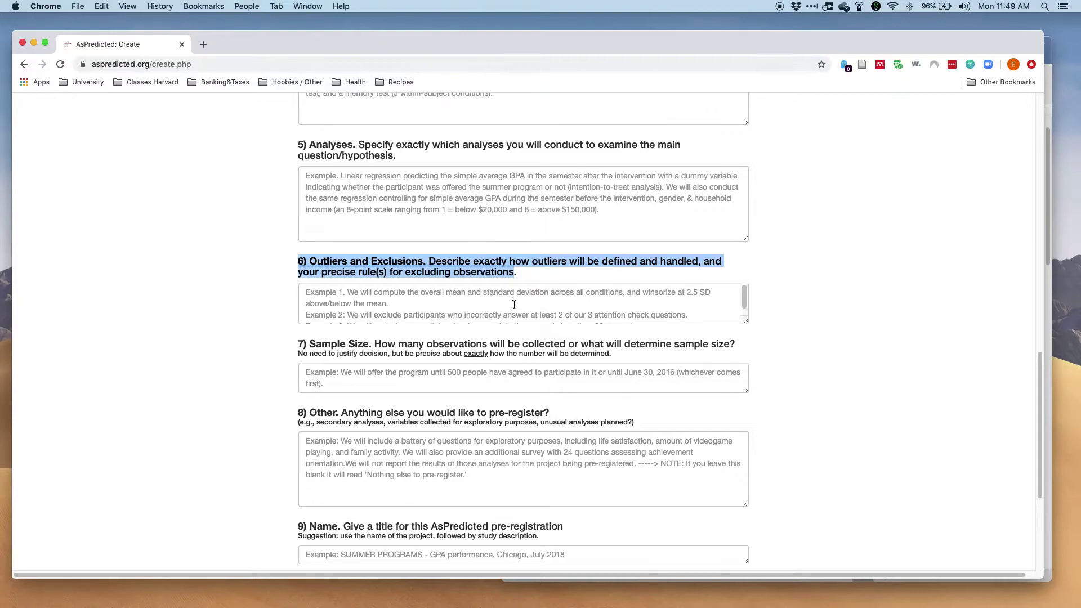
click(514, 305)
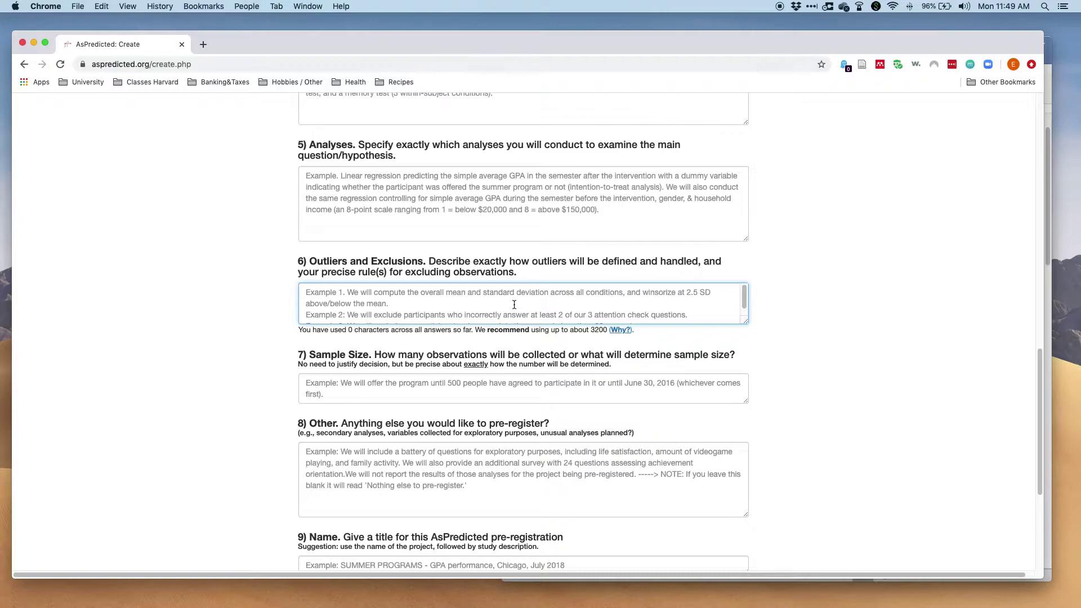
scroll(514, 305, down, 3)
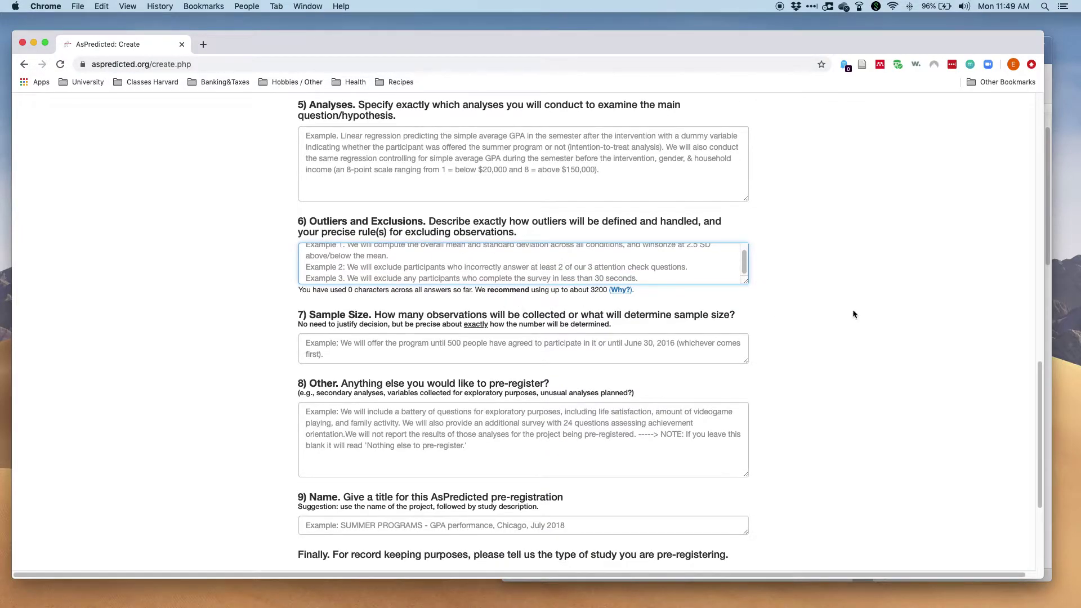
click(796, 265)
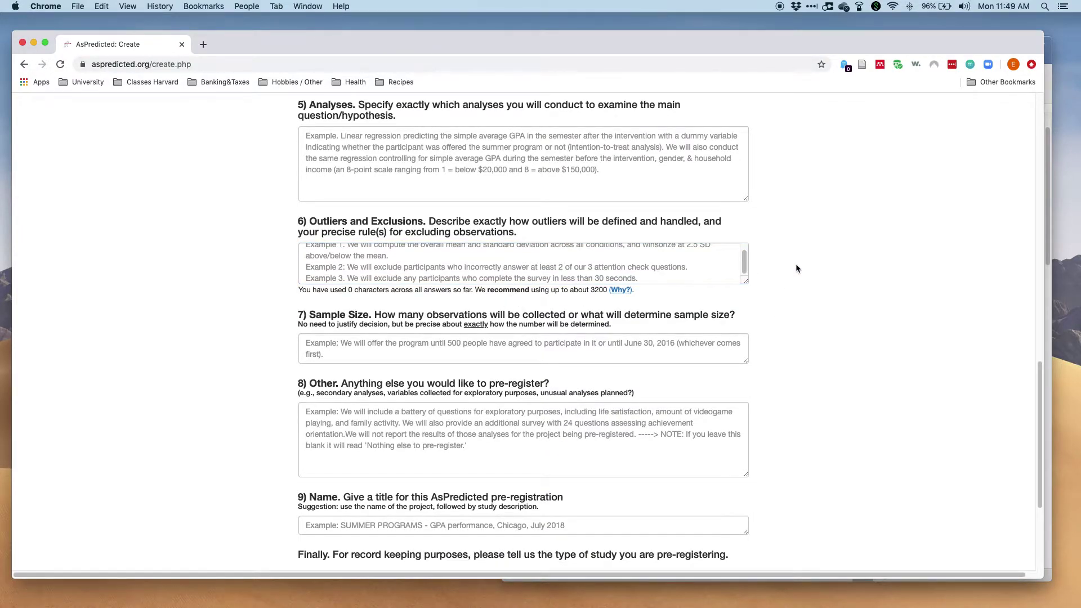
drag(521, 233, 292, 224)
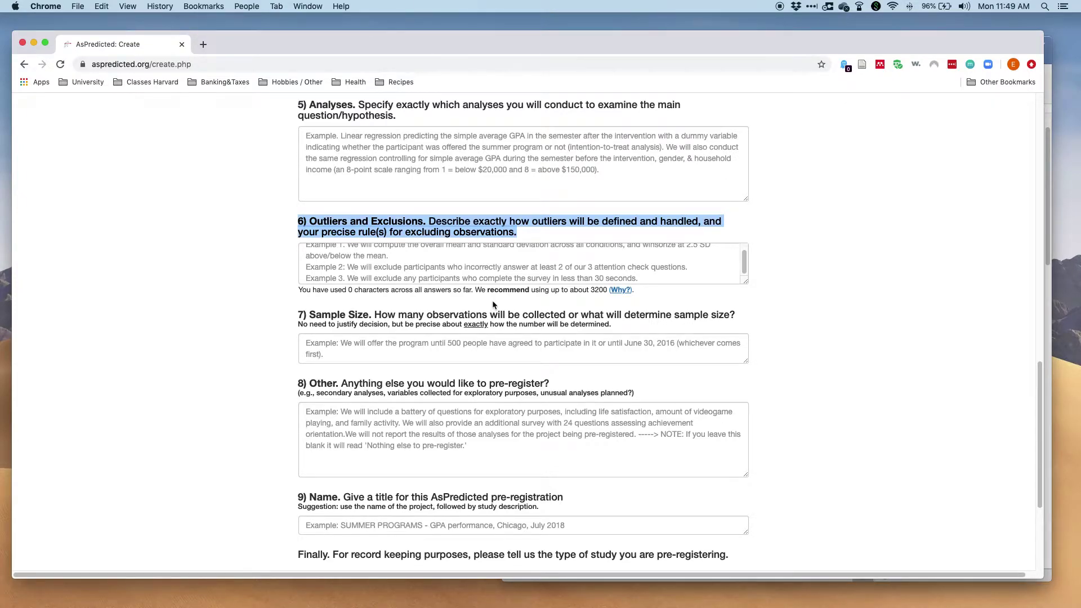
scroll(492, 305, down, 1)
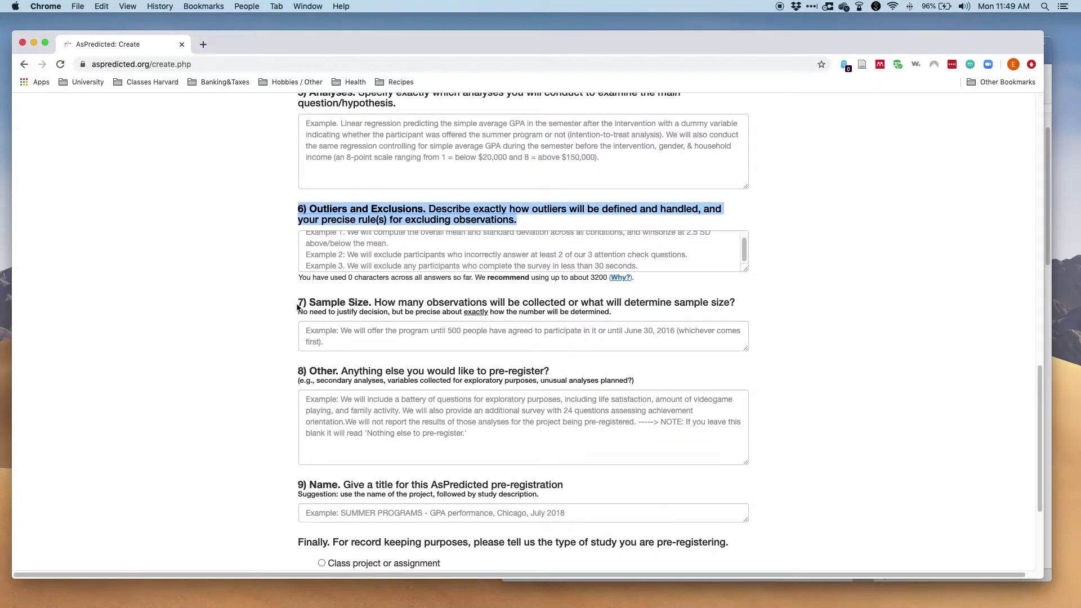
drag(298, 302, 609, 322)
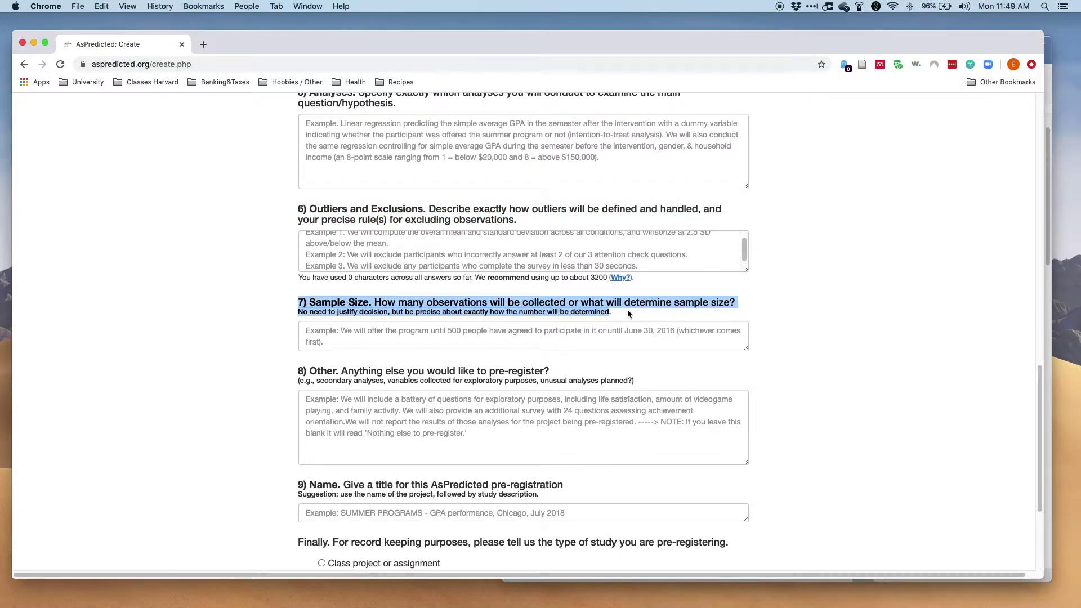
click(629, 313)
scroll(628, 315, down, 2)
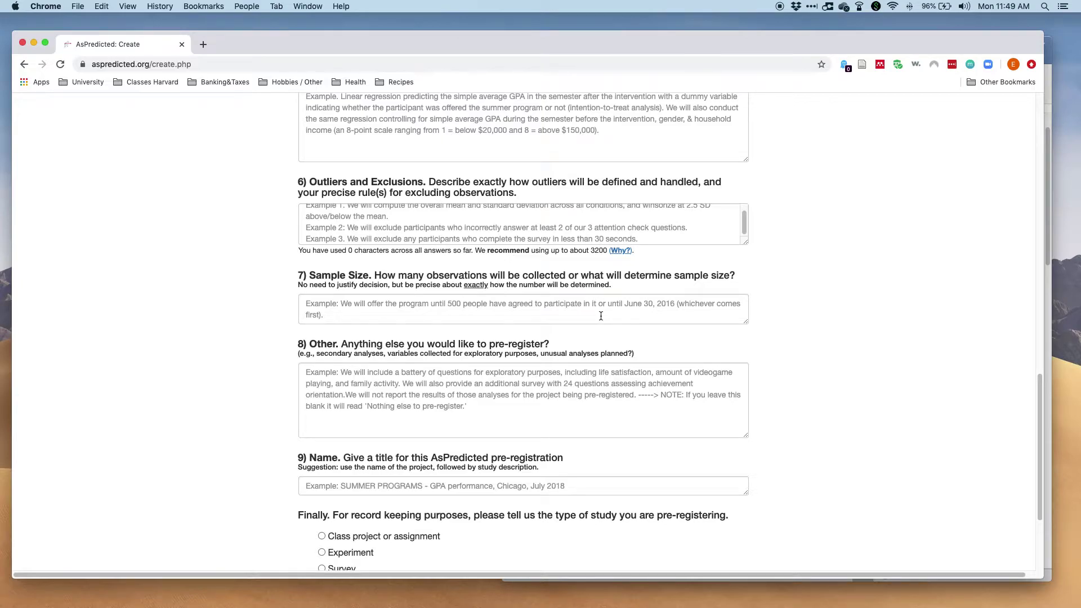
click(600, 316)
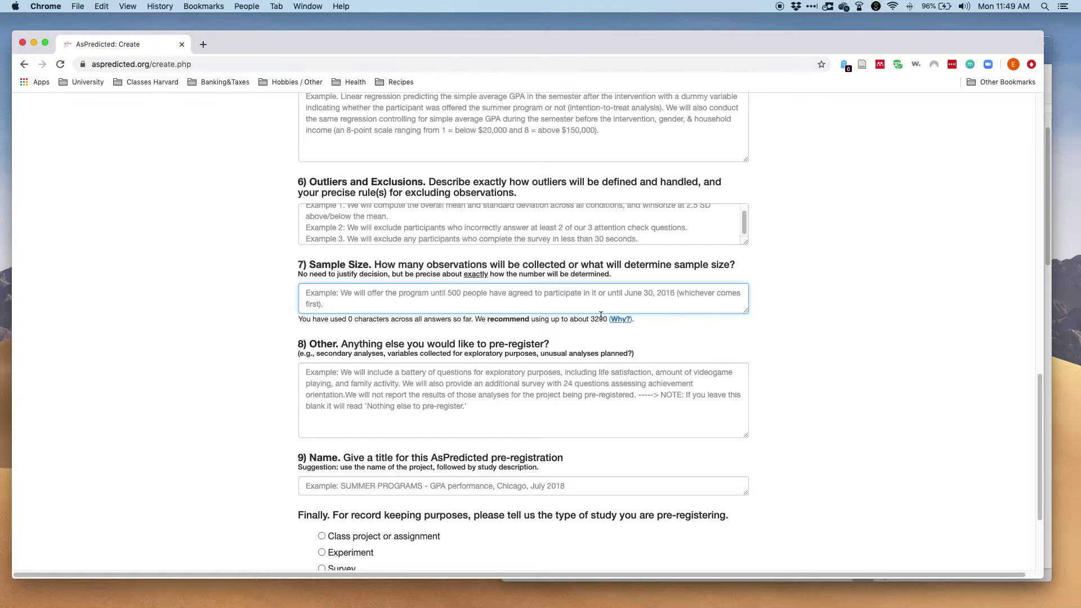
scroll(601, 316, down, 1)
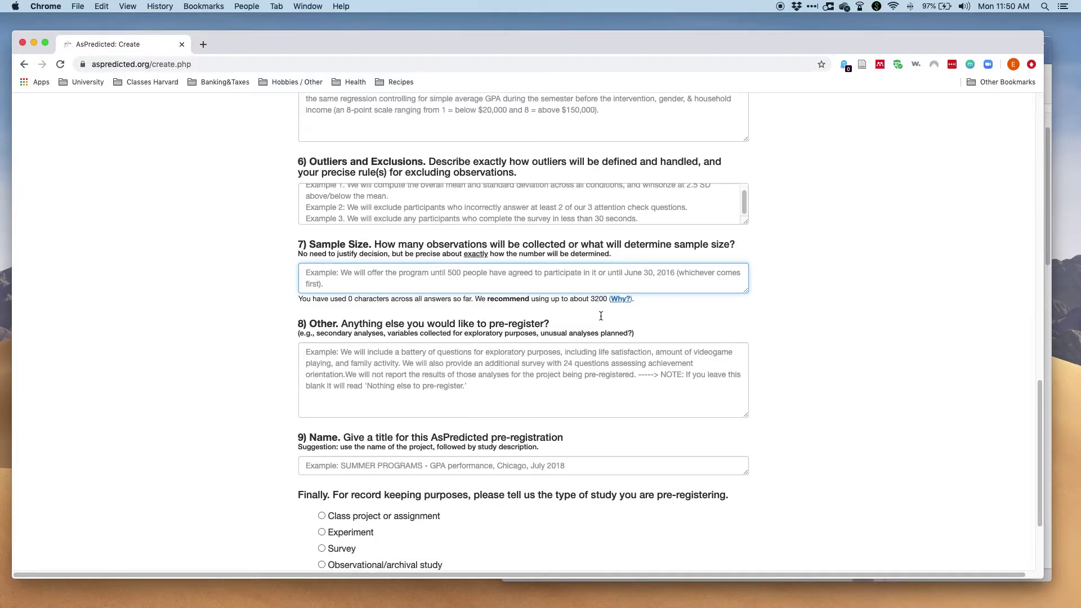
scroll(600, 316, down, 1)
click(465, 372)
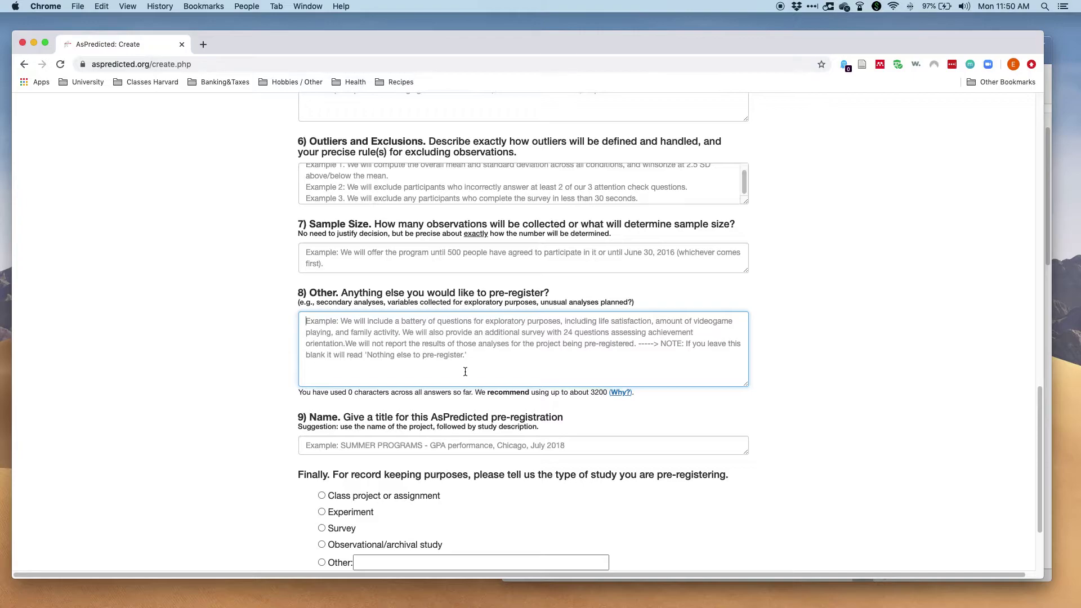
scroll(465, 372, up, 6)
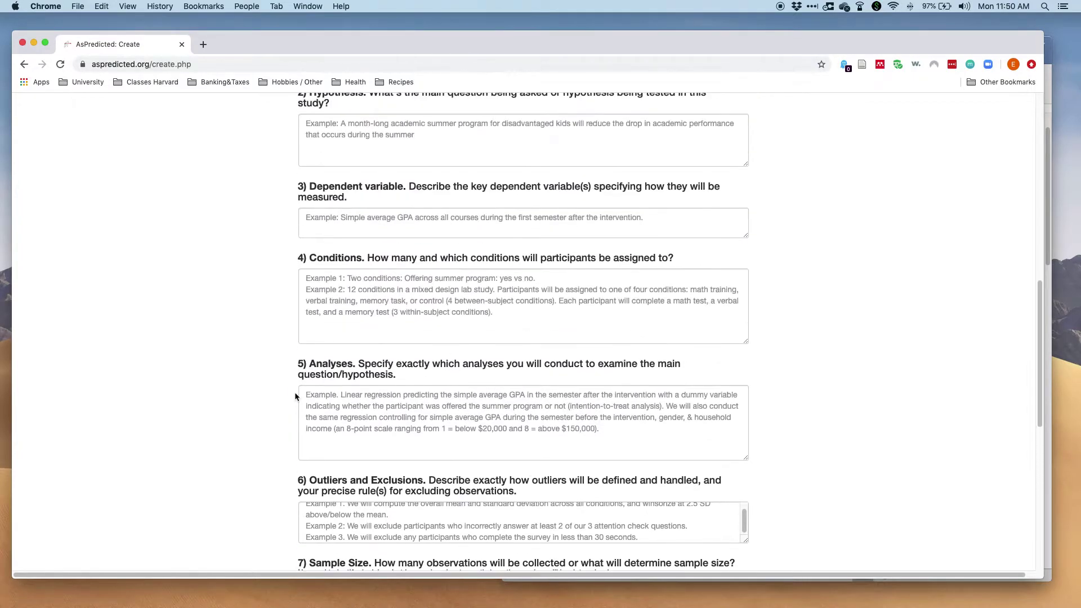
drag(309, 364, 406, 376)
scroll(406, 371, down, 1)
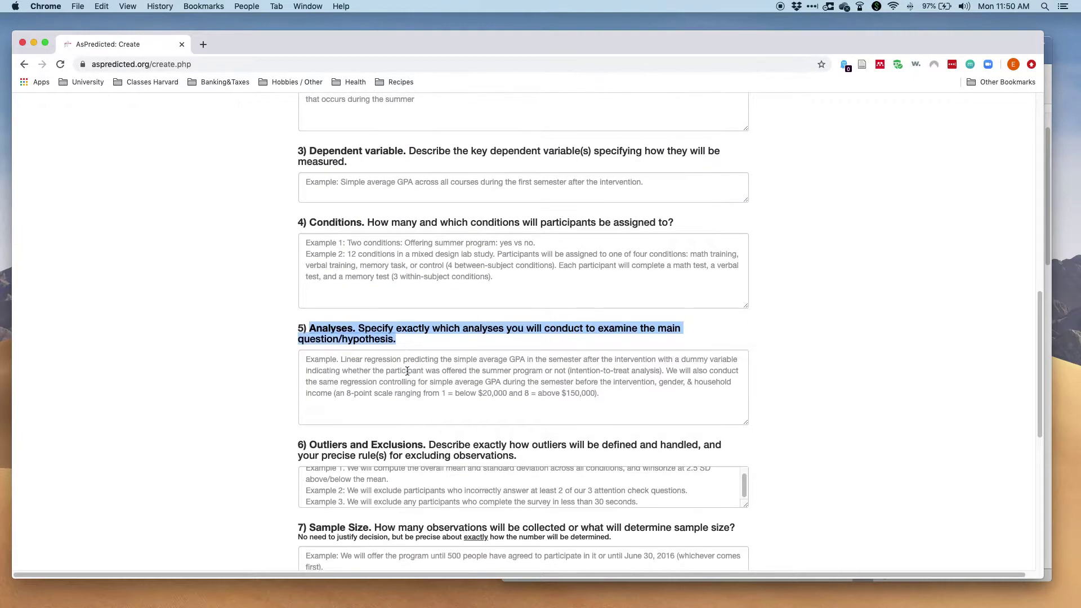
scroll(406, 372, up, 3)
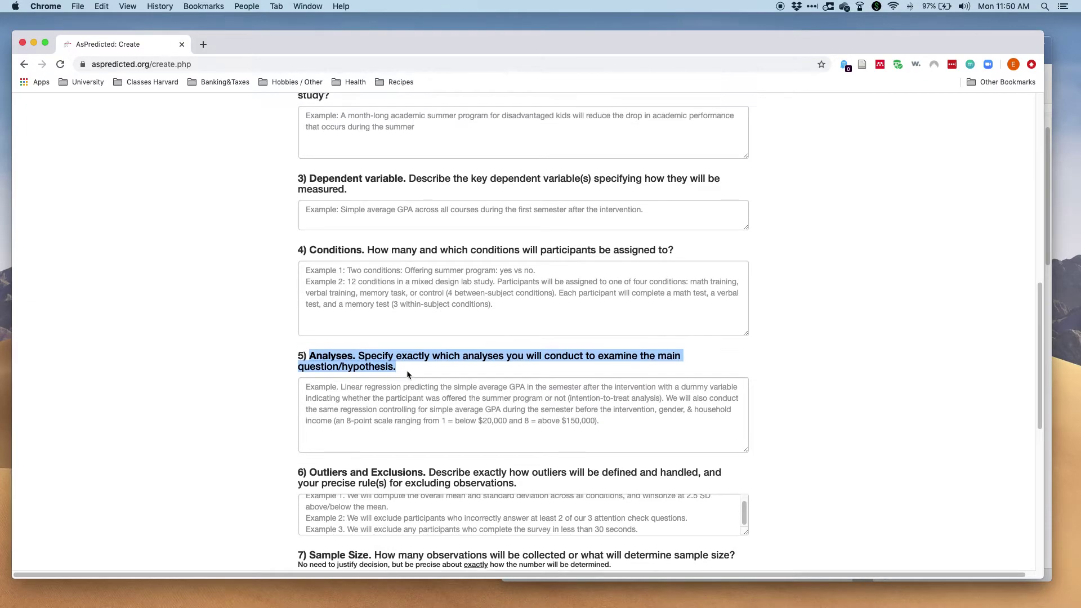
scroll(319, 144, down, 7)
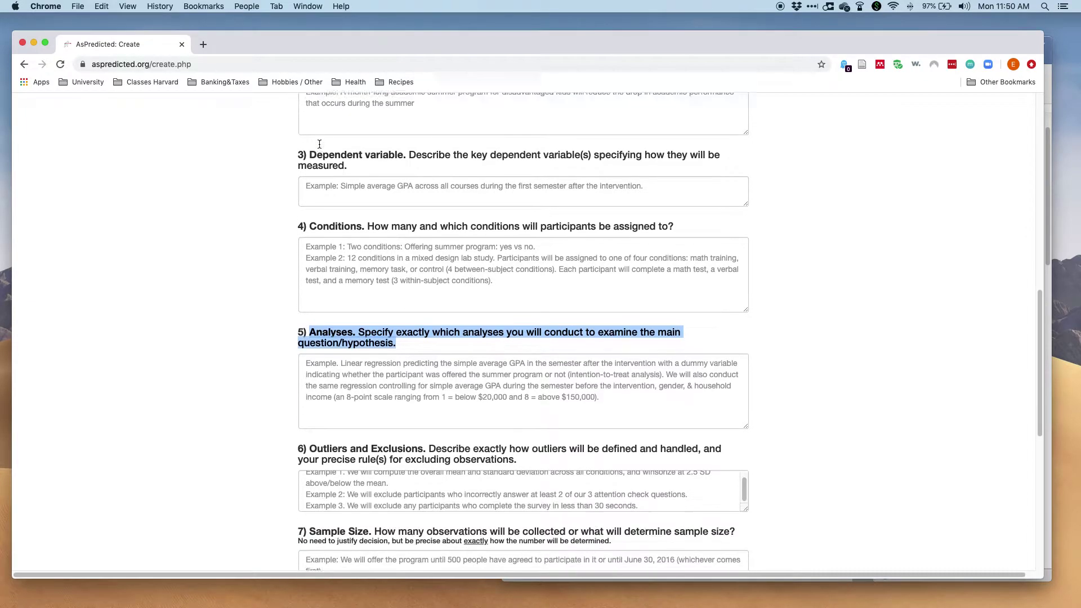
scroll(319, 144, down, 2)
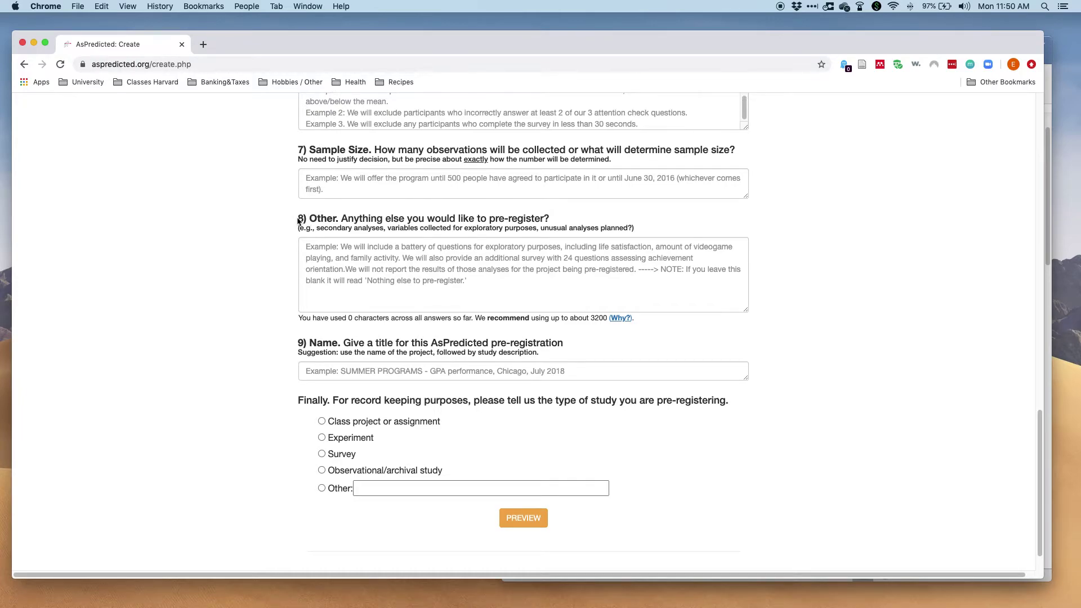
drag(298, 221, 555, 221)
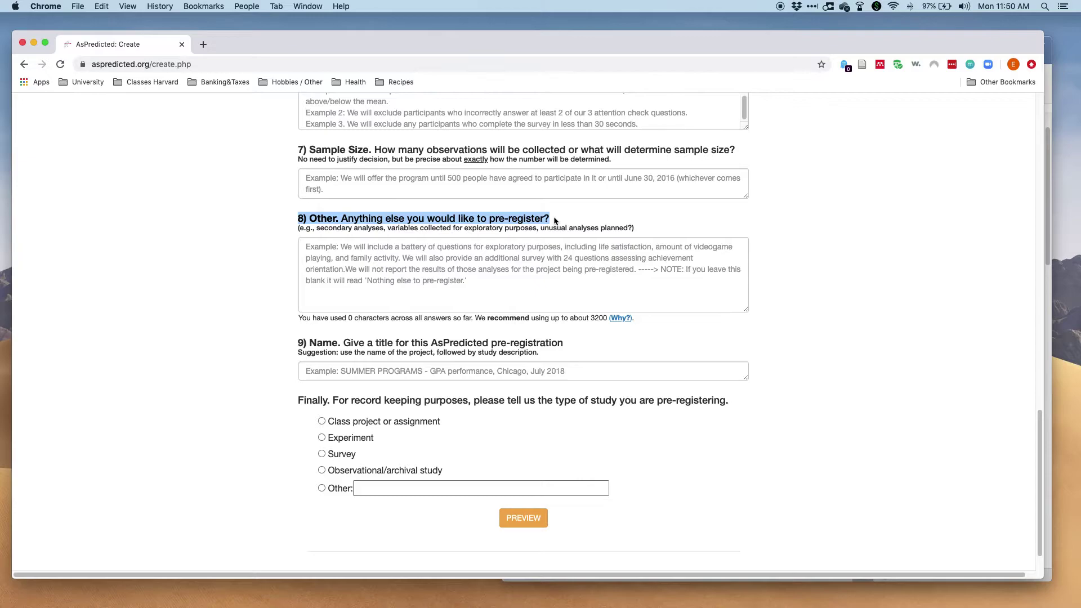
click(575, 287)
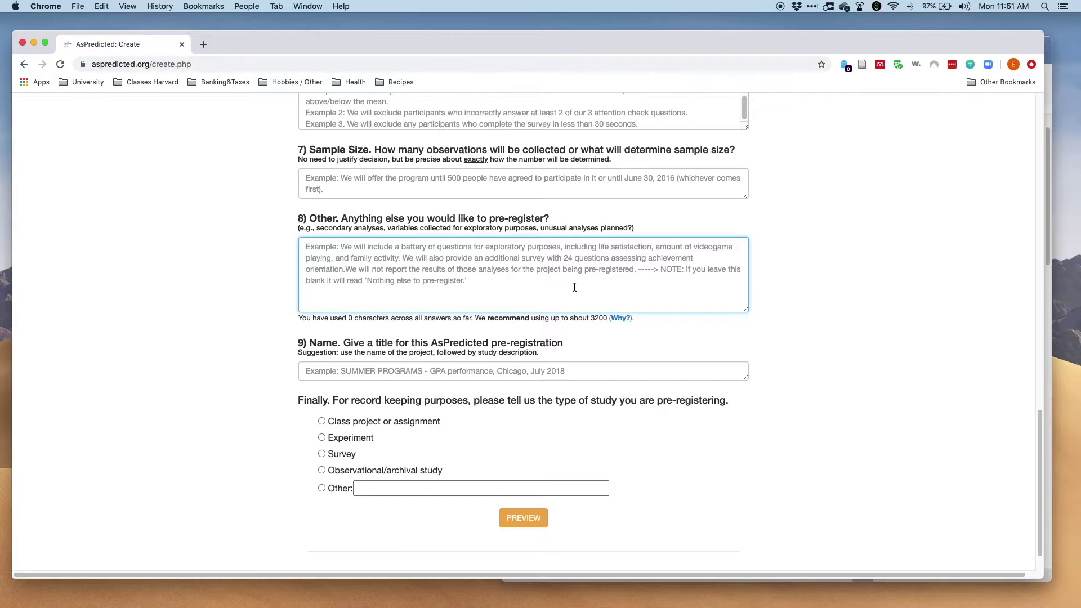
scroll(574, 287, down, 1)
Select the 9) Name heading and try to preview the unfilled pre-registration
drag(298, 325, 563, 329)
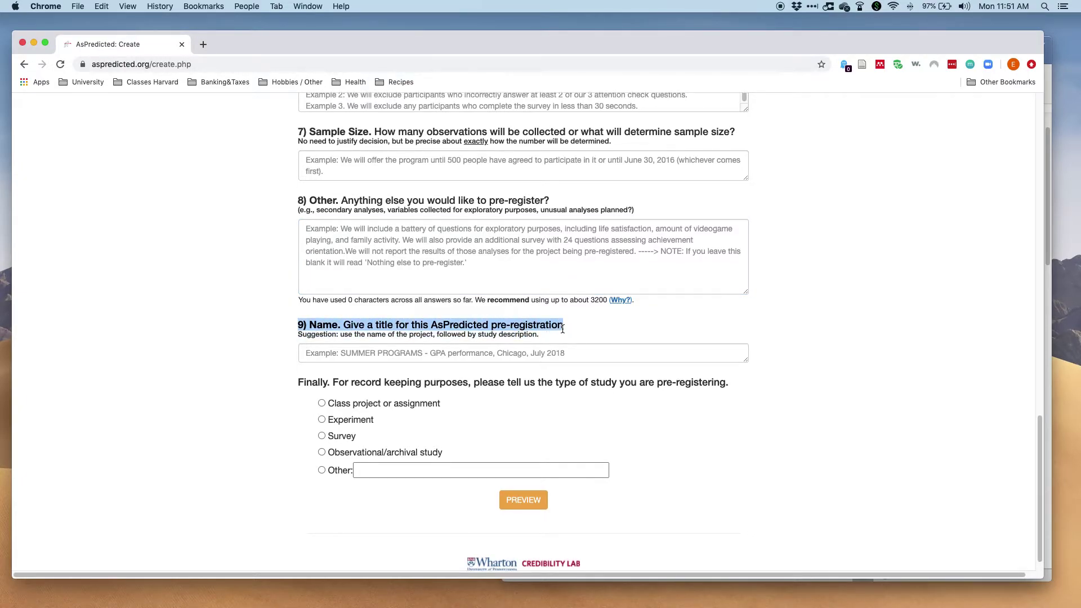
scroll(507, 366, down, 1)
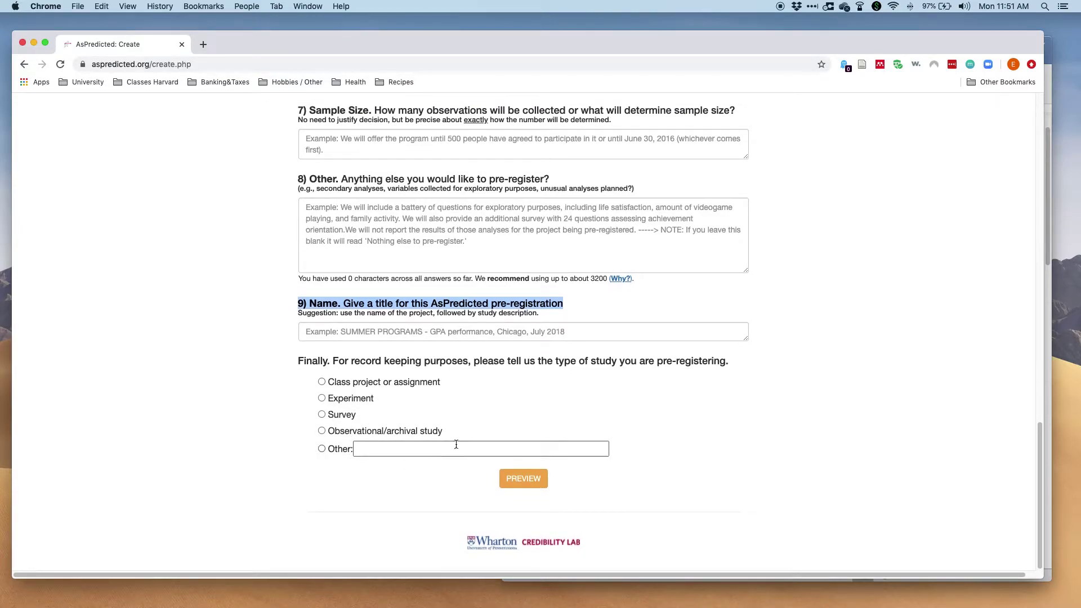
click(524, 480)
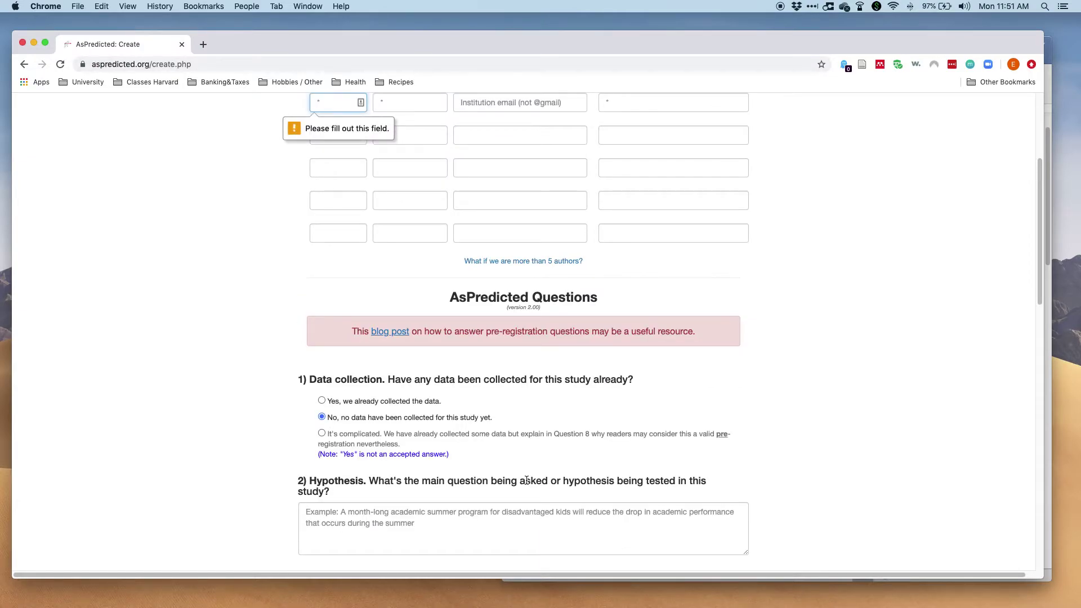
scroll(526, 480, down, 12)
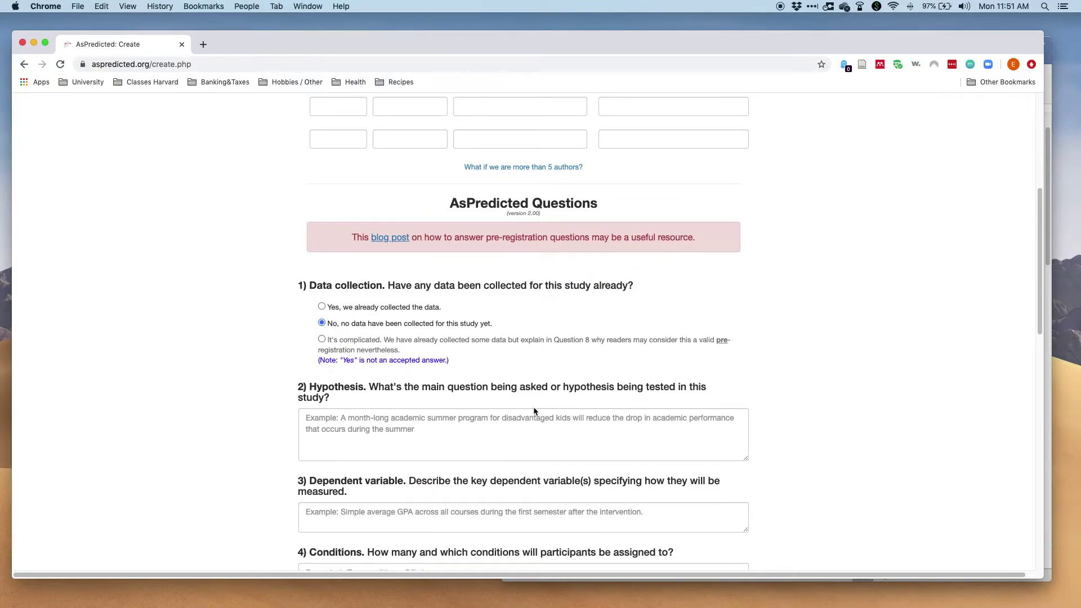
scroll(539, 391, down, 6)
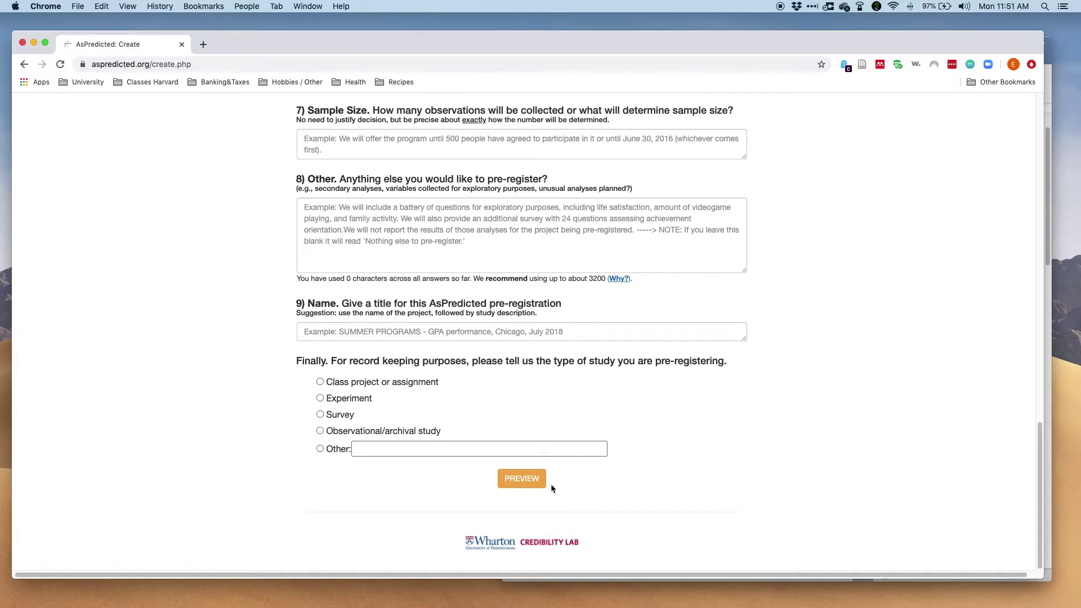
Scroll back to the top of the form and return to the AsPredicted home page
scroll(551, 488, up, 20)
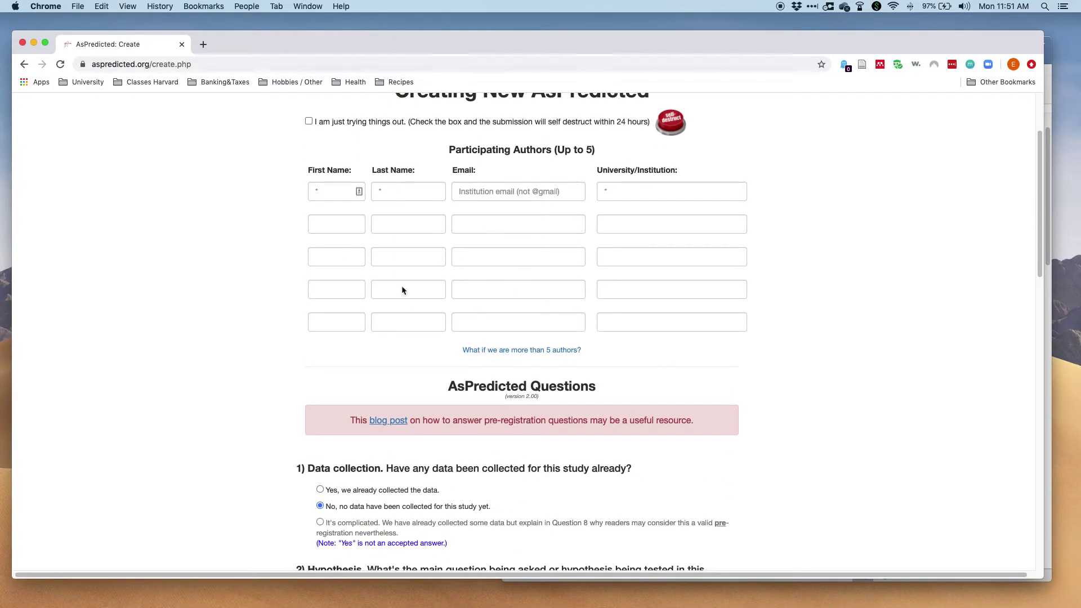
scroll(583, 319, up, 2)
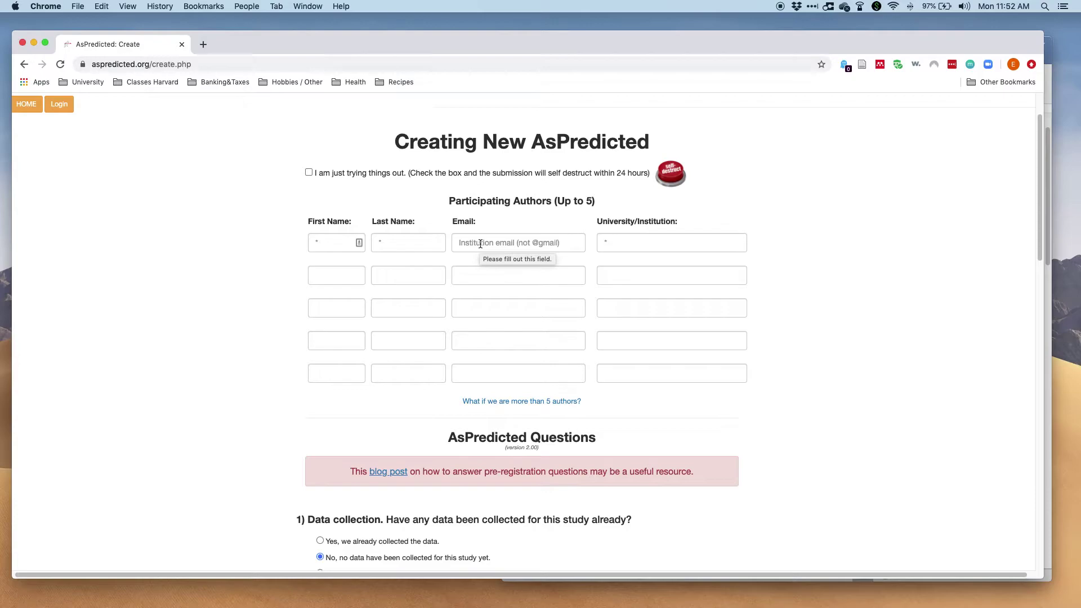
scroll(479, 243, up, 2)
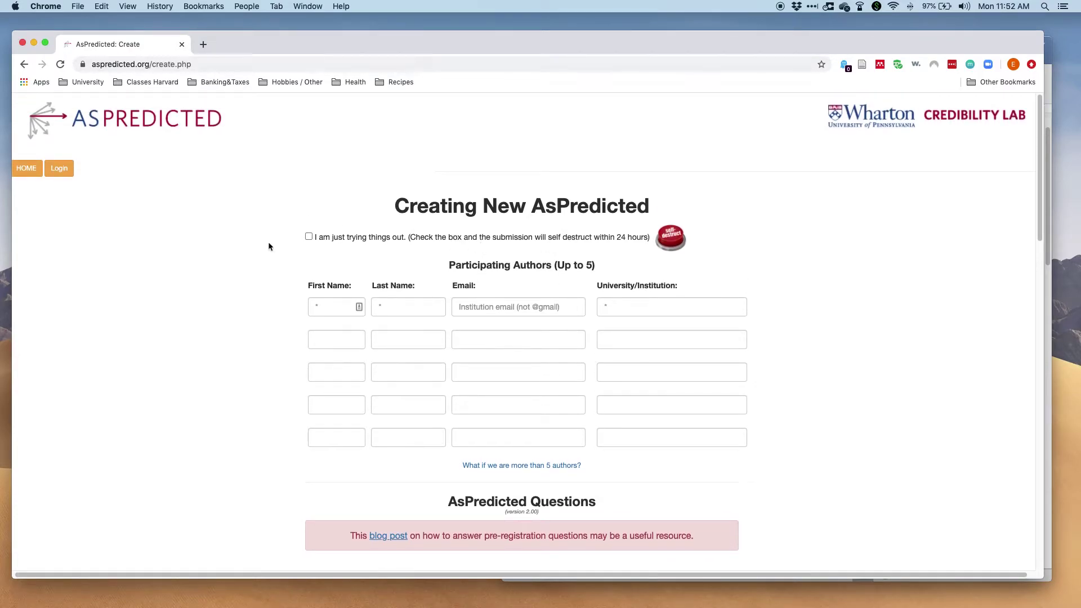
click(33, 171)
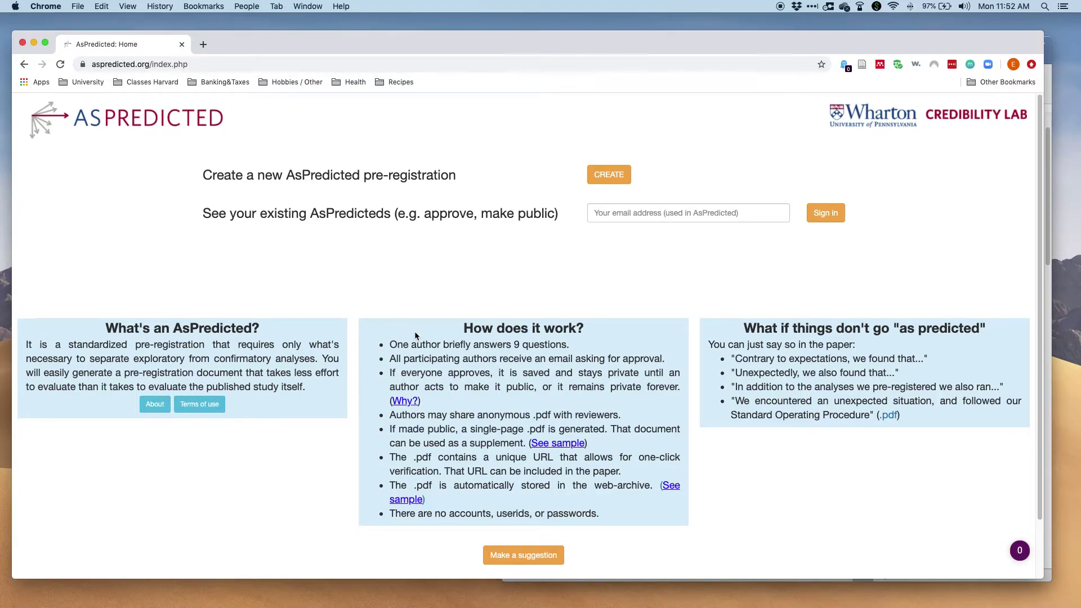
Fill the sign-in field with the saved institutional email and request a login link
scroll(415, 331, down, 2)
scroll(416, 336, up, 2)
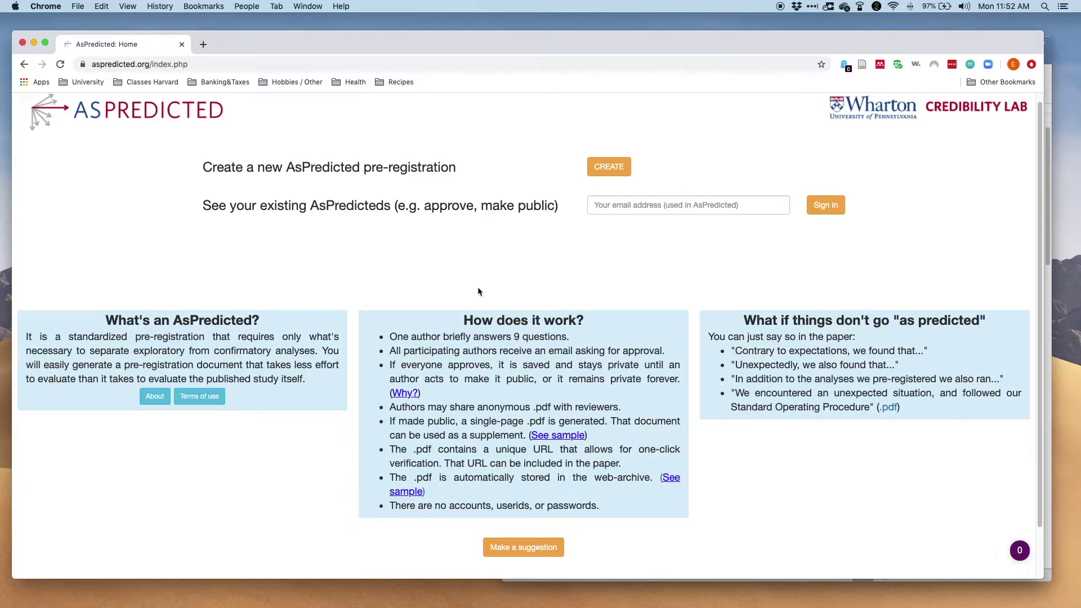
click(681, 201)
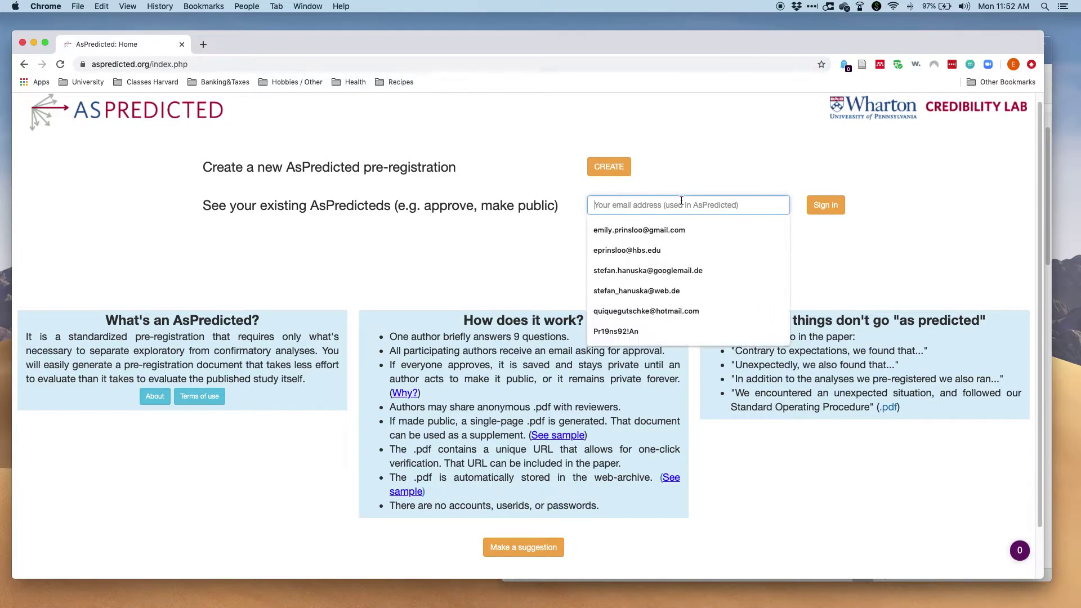
click(680, 251)
click(840, 207)
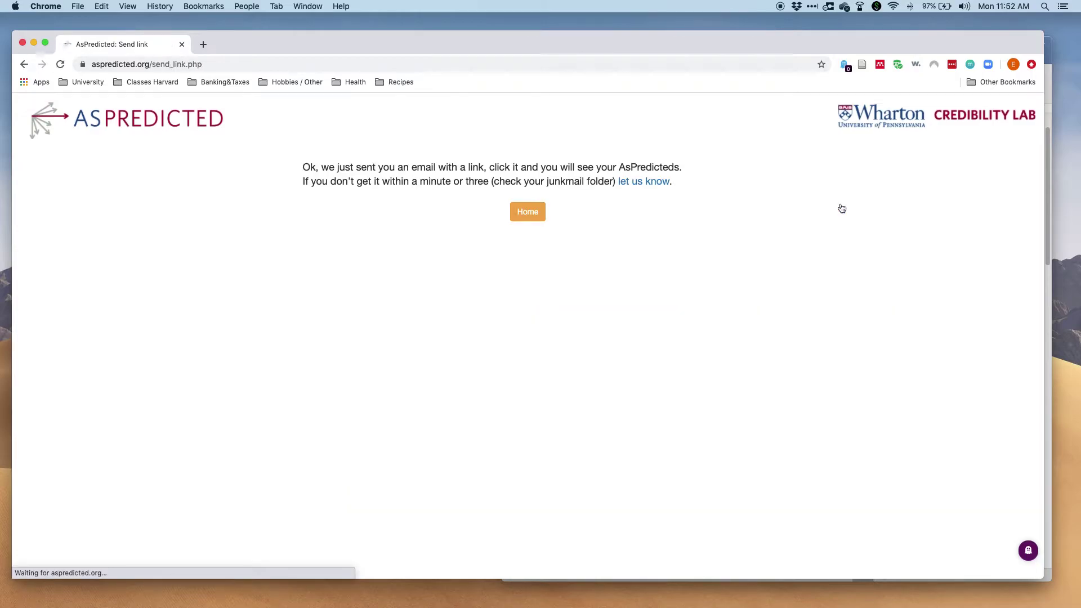
key(super+Tab)
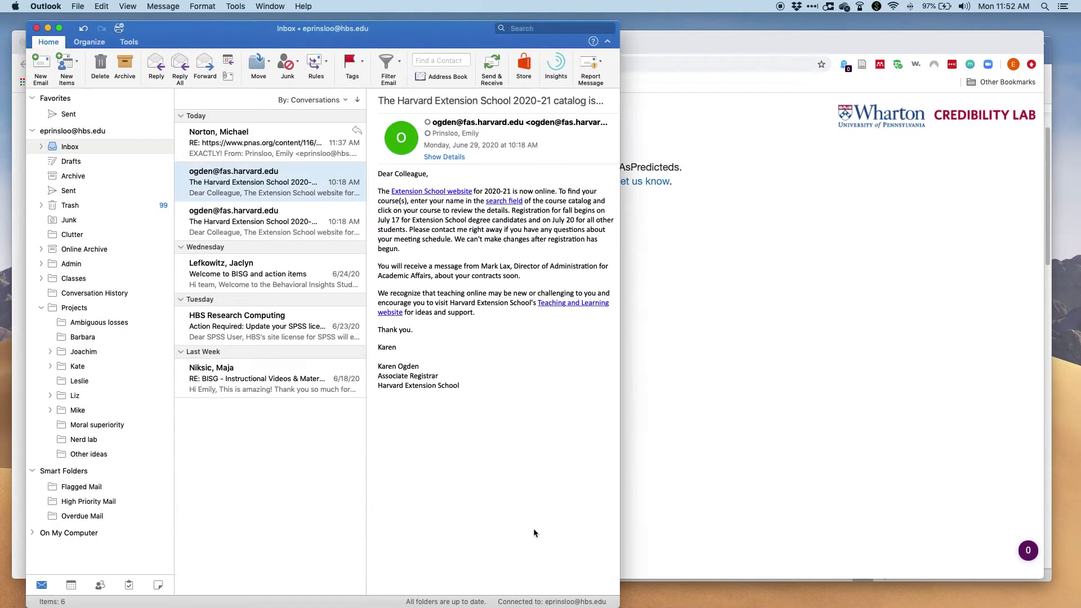
Open the 'Your login link' email in Outlook and follow its sign-in link
drag(233, 33, 499, 346)
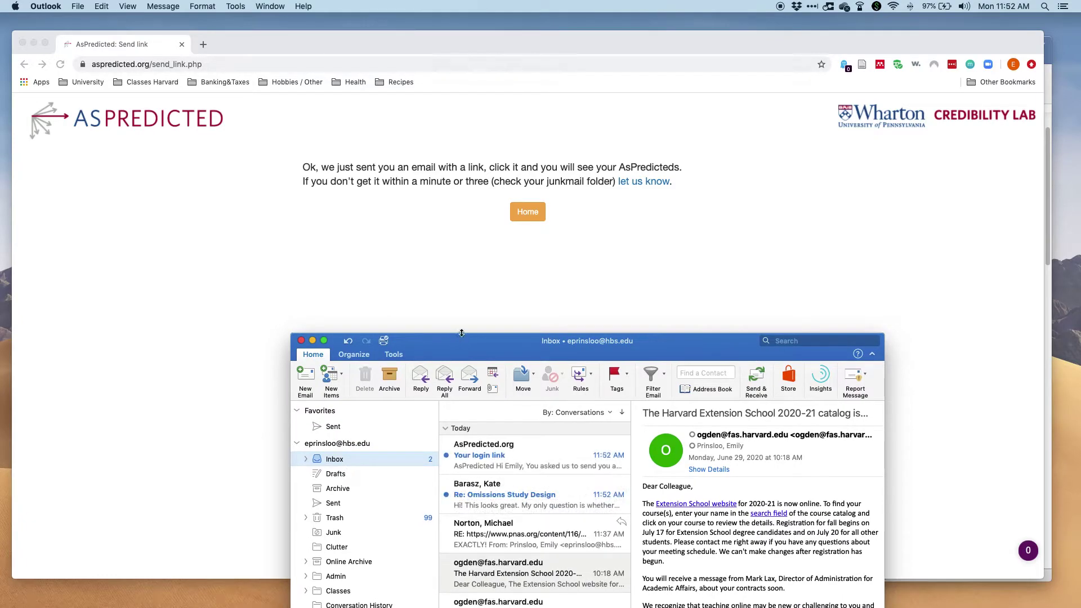
click(510, 459)
drag(581, 341, 469, 171)
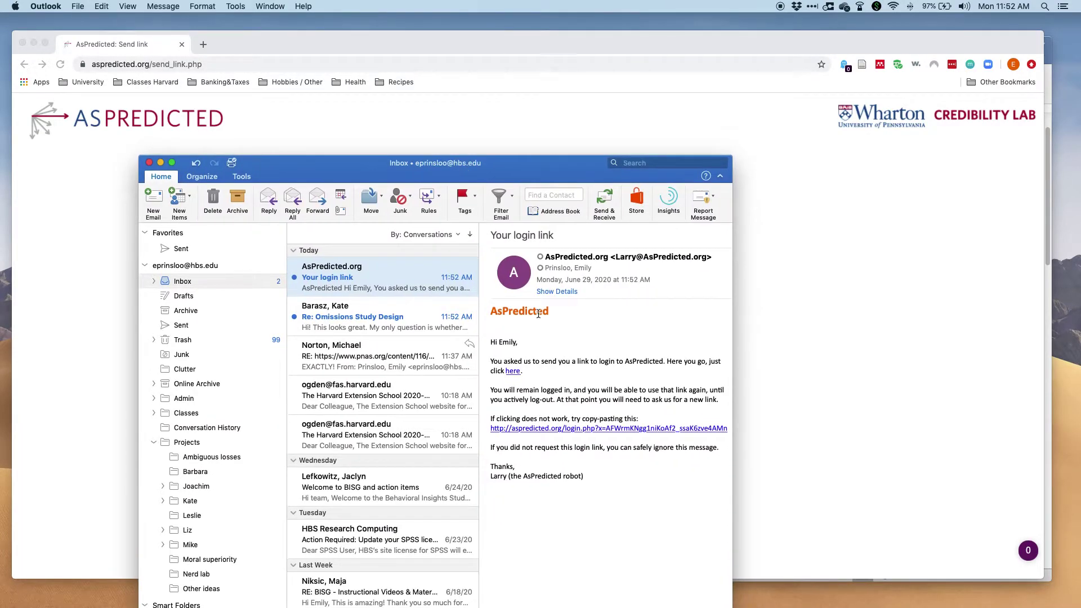
click(514, 372)
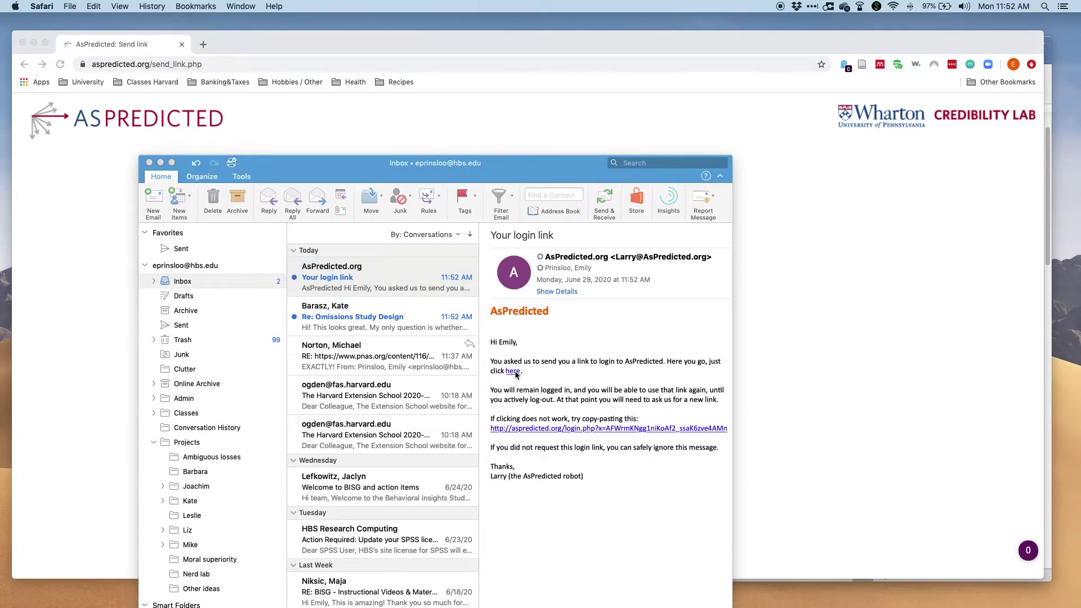
Enlarge the browser, scan the Approved and Private list, and open Tainted donation pre-registration #43650
drag(383, 52, 233, 52)
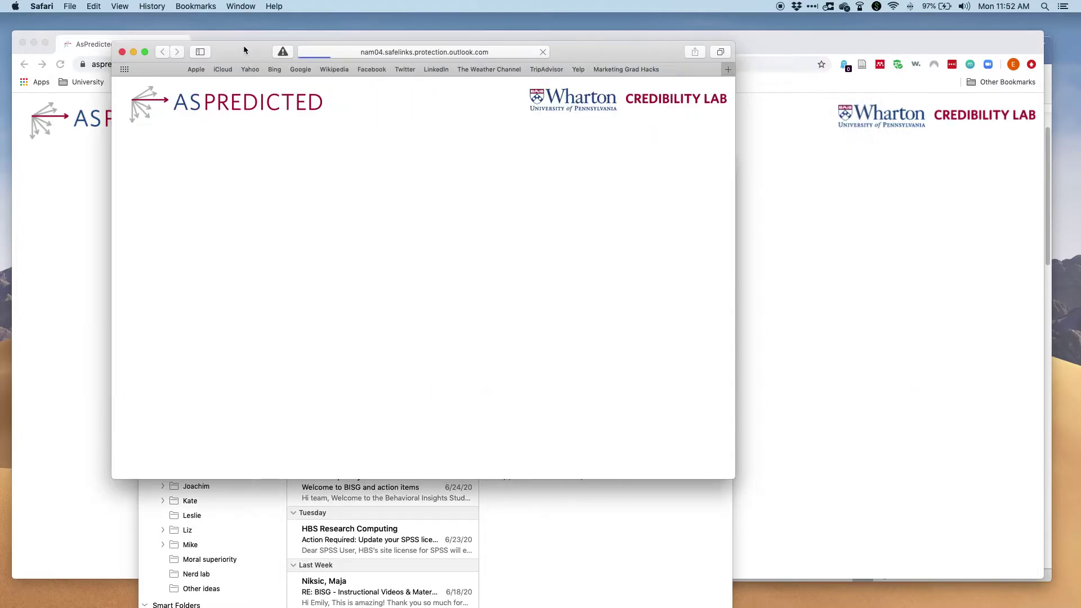
drag(733, 473, 879, 537)
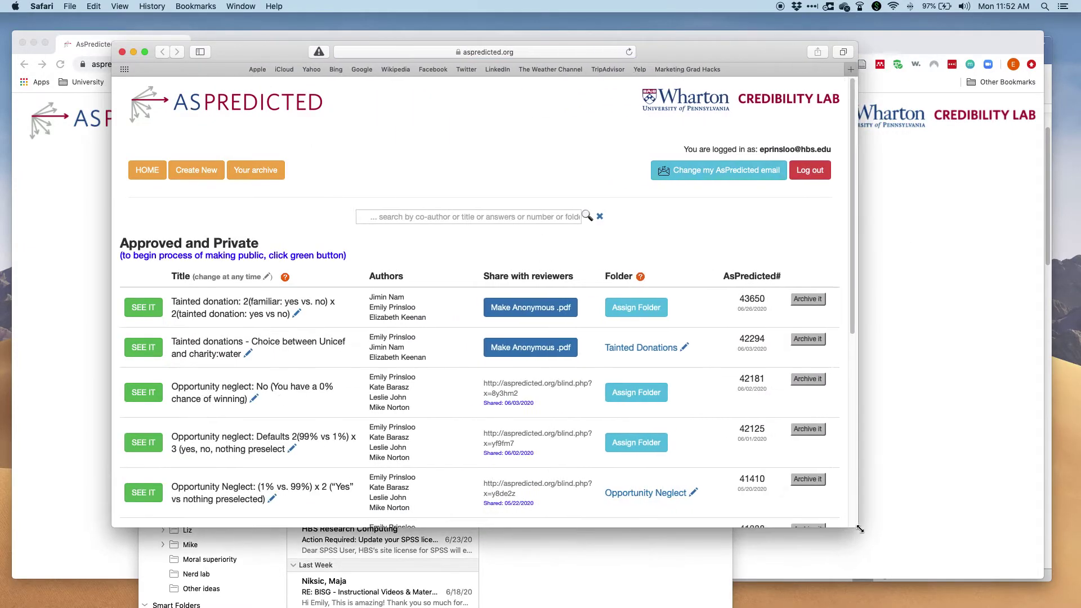
scroll(457, 291, down, 3)
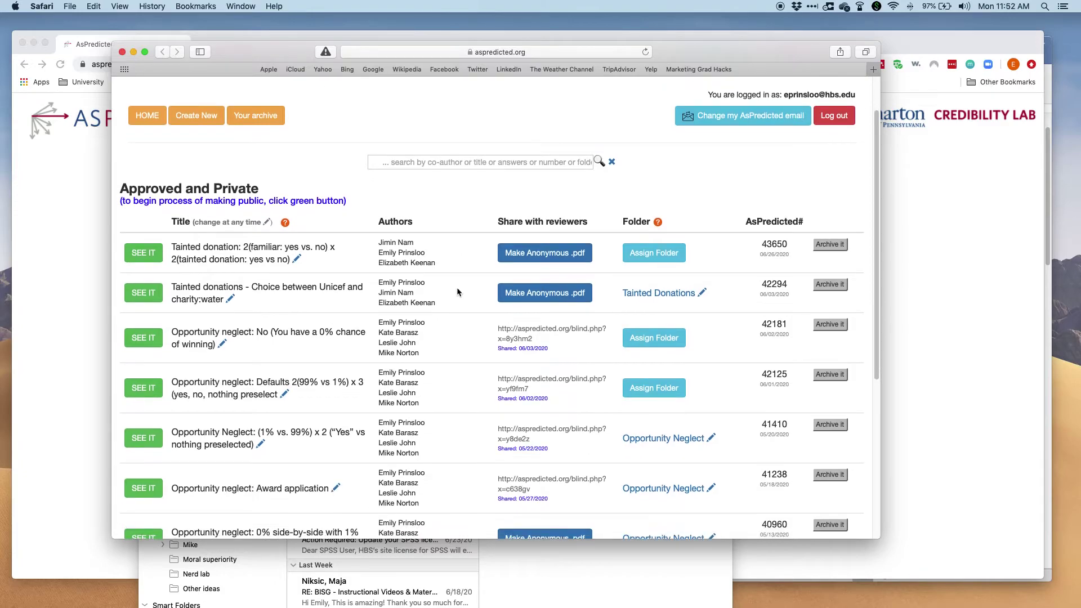
scroll(457, 291, up, 2)
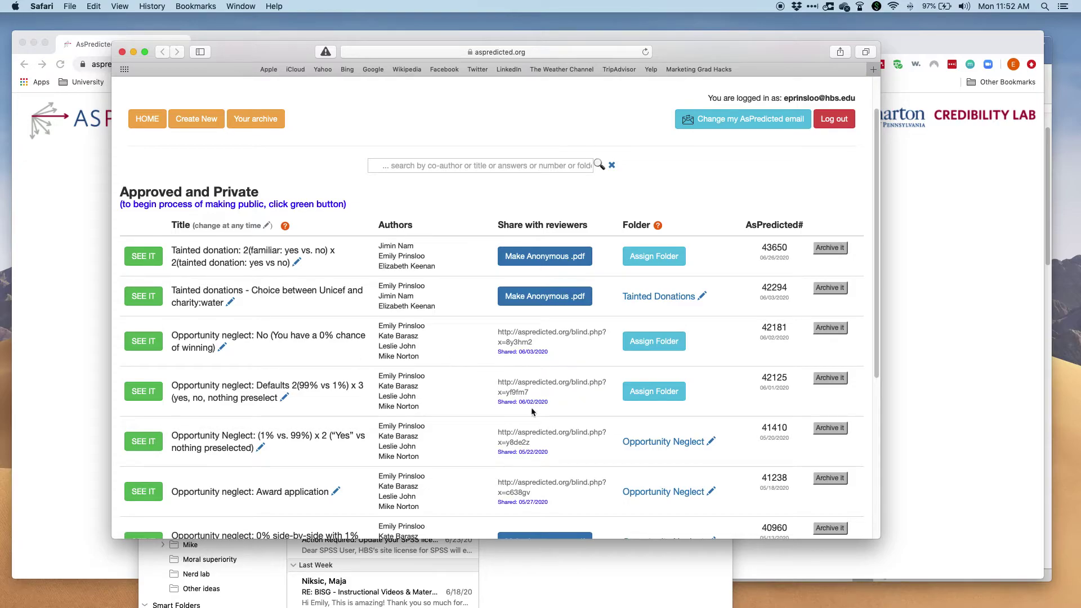
scroll(593, 428, down, 1)
scroll(593, 424, down, 3)
scroll(593, 424, up, 4)
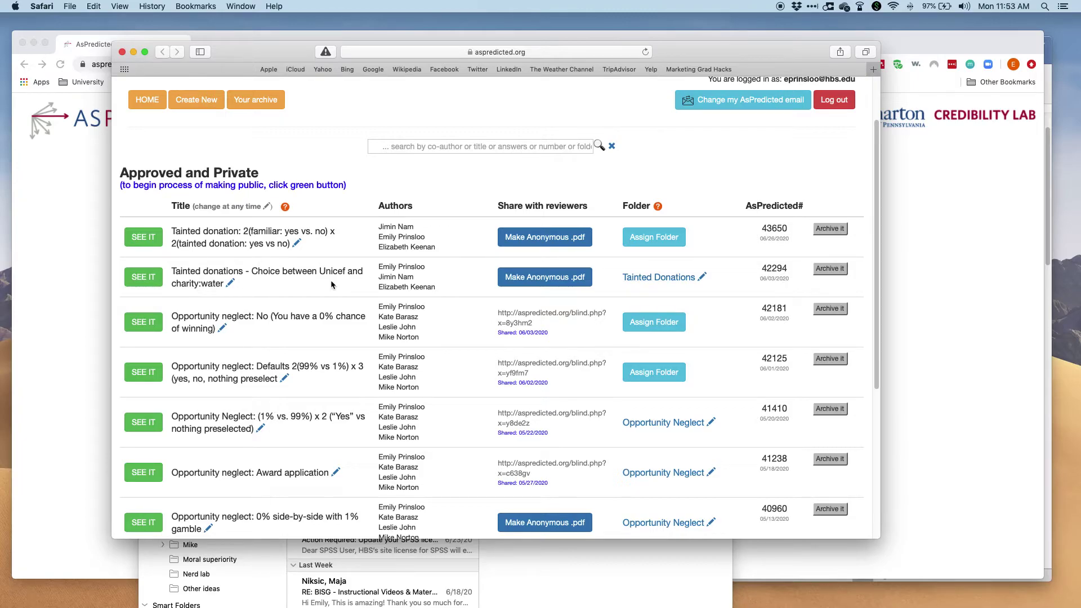
scroll(397, 238, up, 1)
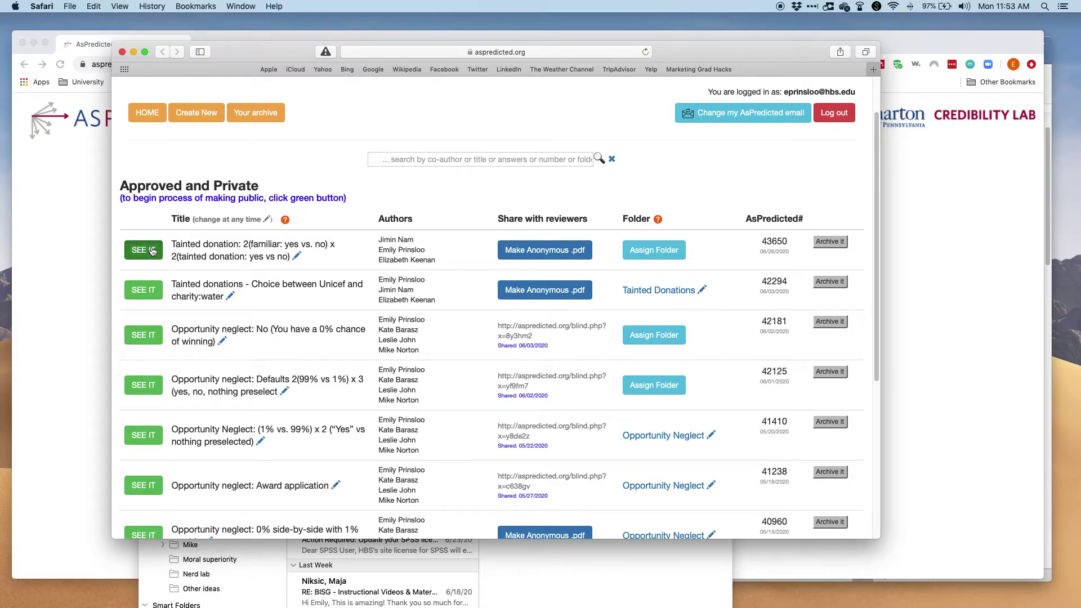
click(143, 250)
Scroll through #43650's answers, go back, and scroll down the list past #42294
scroll(351, 375, down, 3)
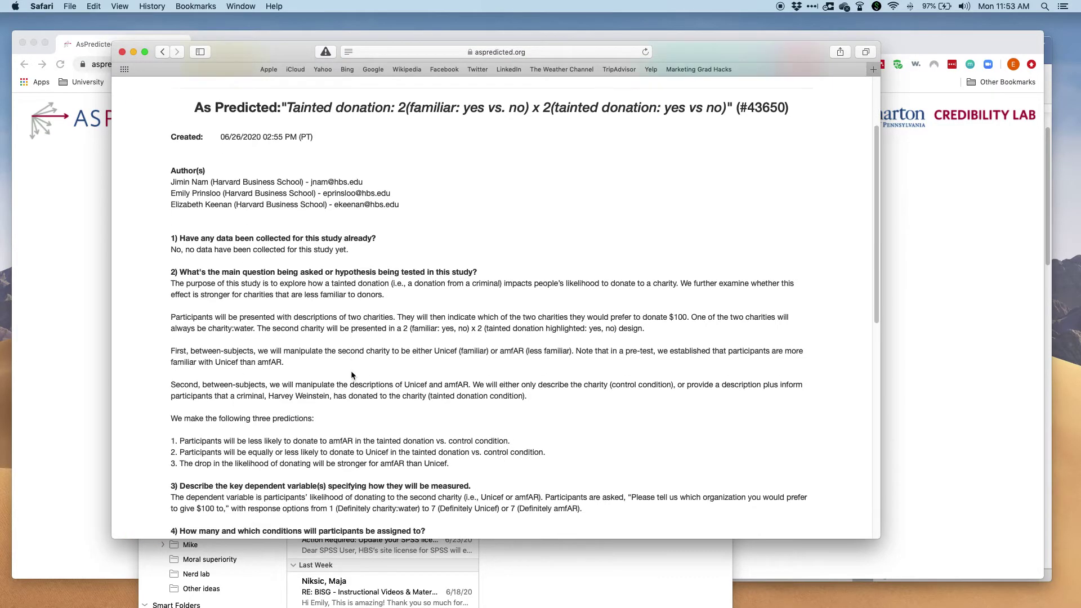
scroll(309, 445, down, 6)
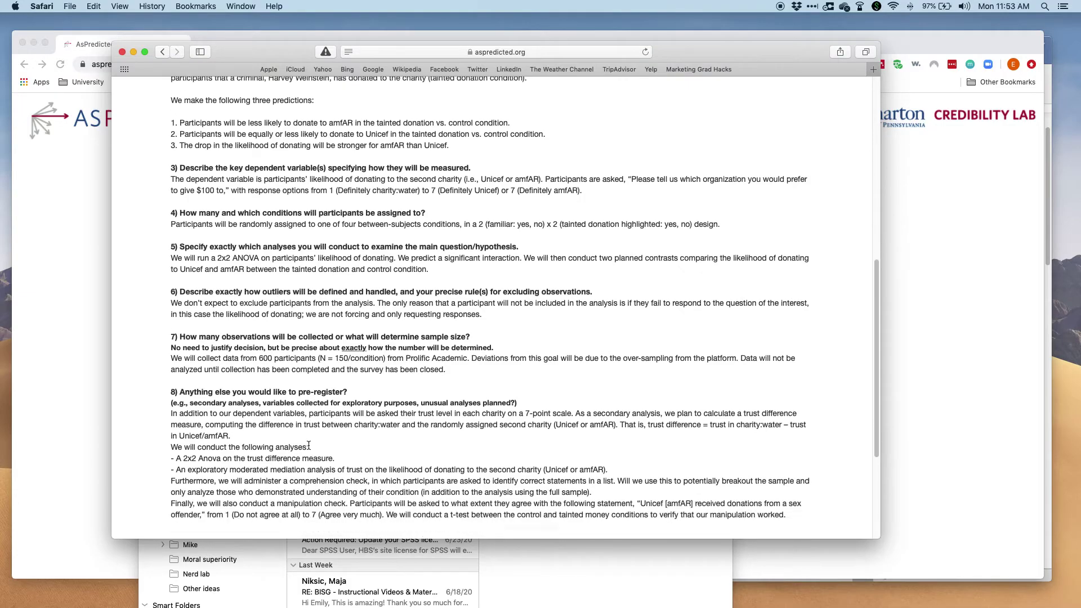
scroll(309, 445, down, 2)
scroll(308, 445, up, 8)
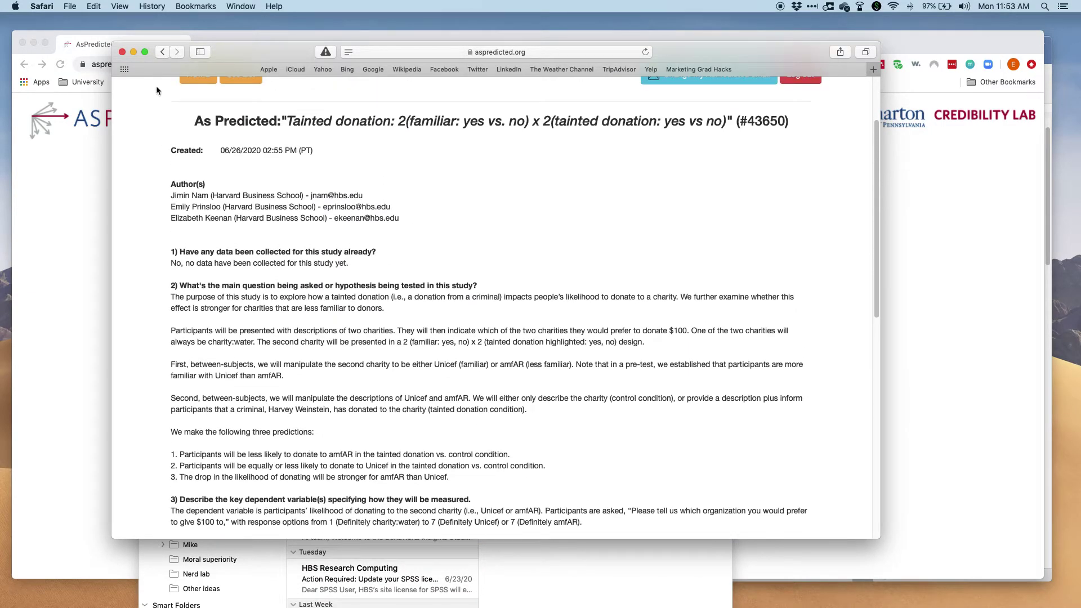
click(162, 51)
scroll(445, 218, down, 2)
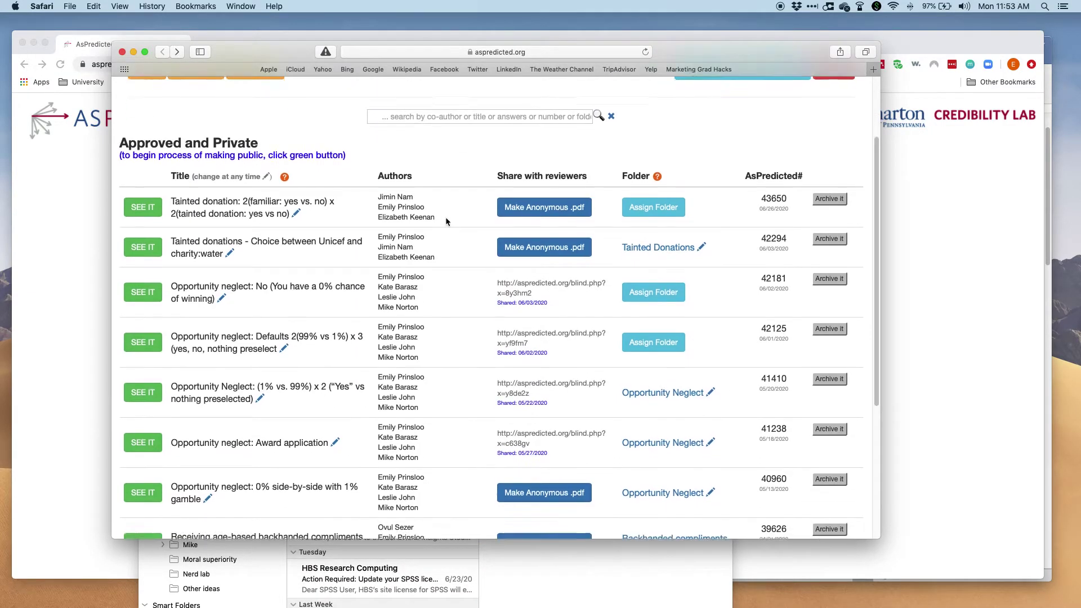
scroll(454, 290, down, 1)
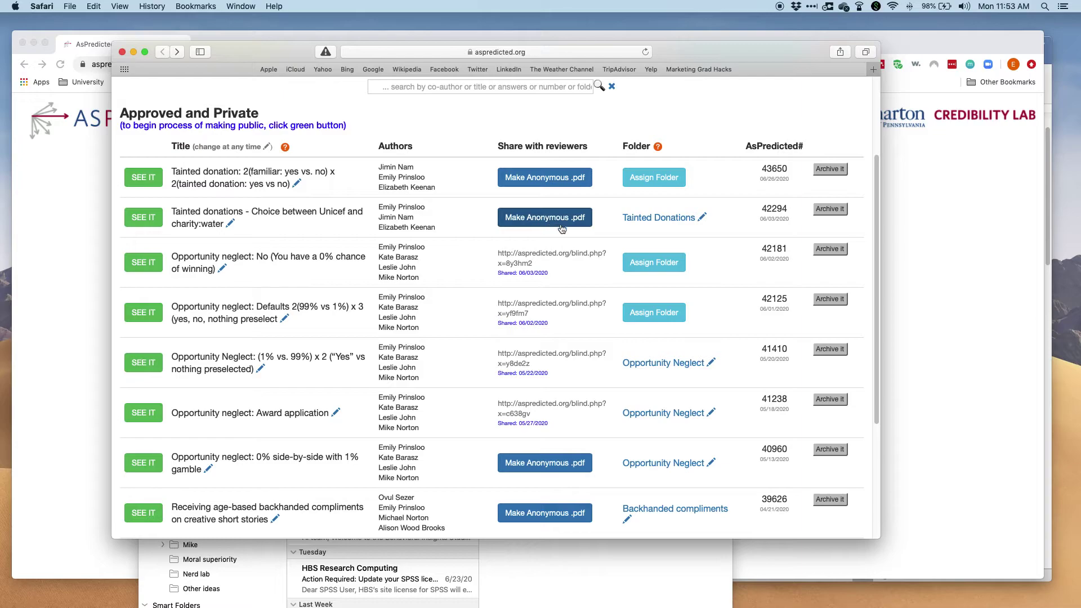
scroll(560, 270, down, 1)
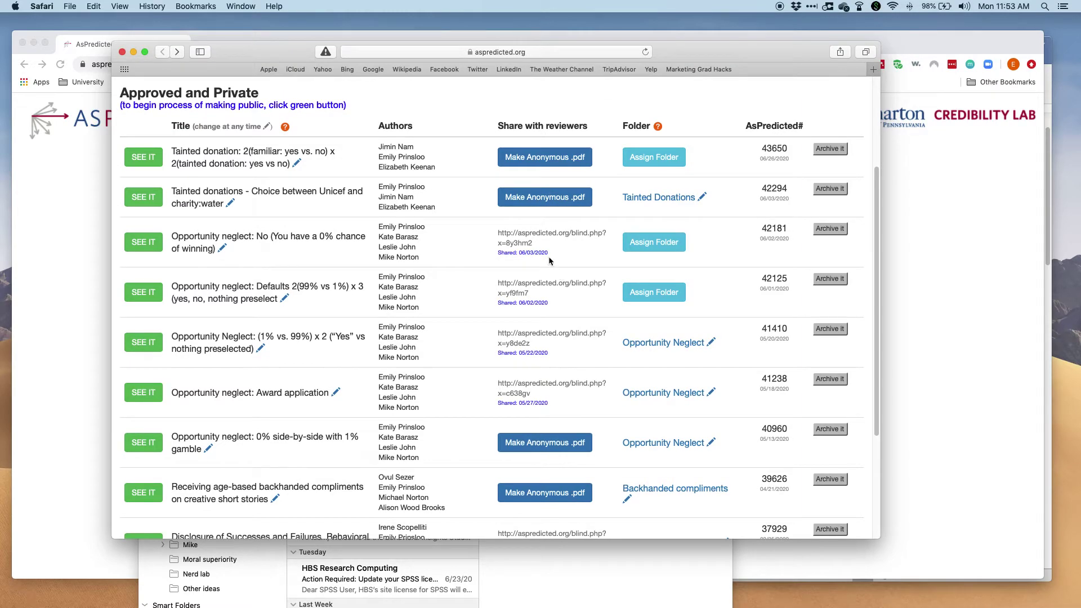
drag(533, 244, 499, 238)
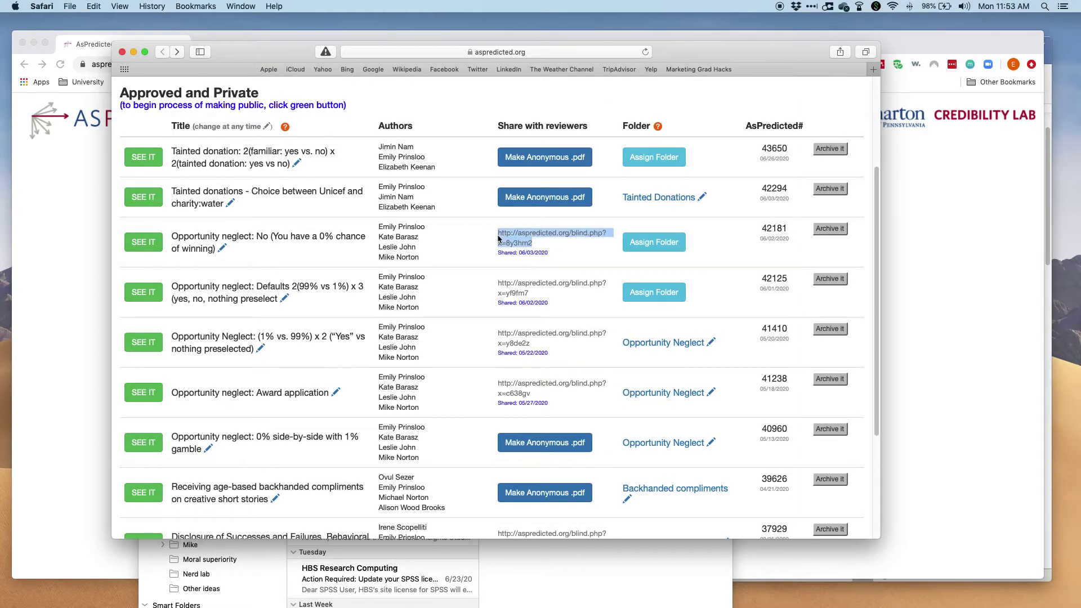
key(super+c)
click(873, 69)
key(super+v)
key(Return)
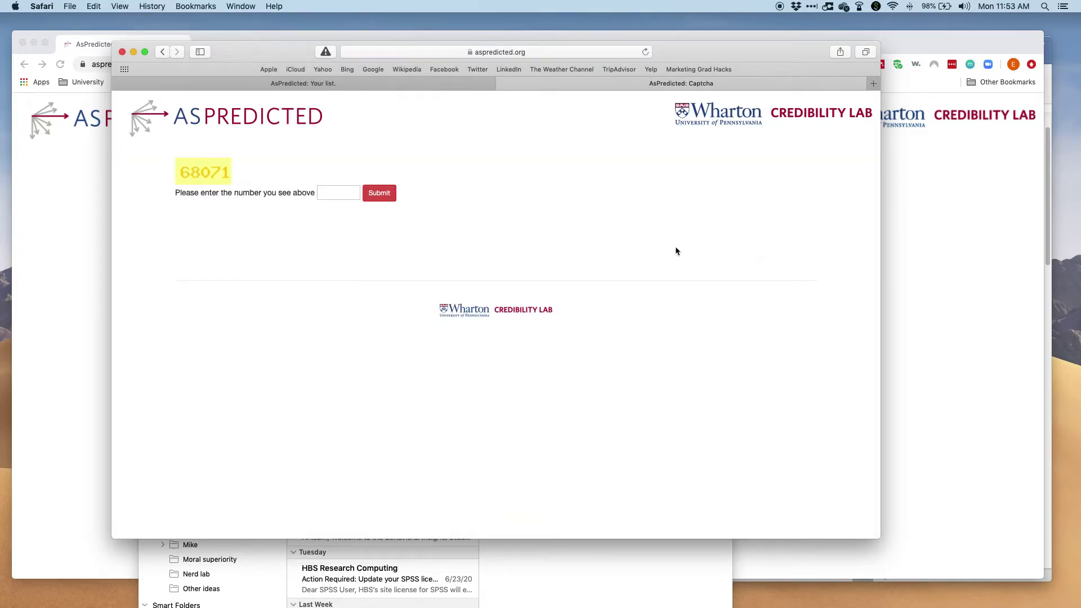
click(328, 194)
text(68071)
click(389, 194)
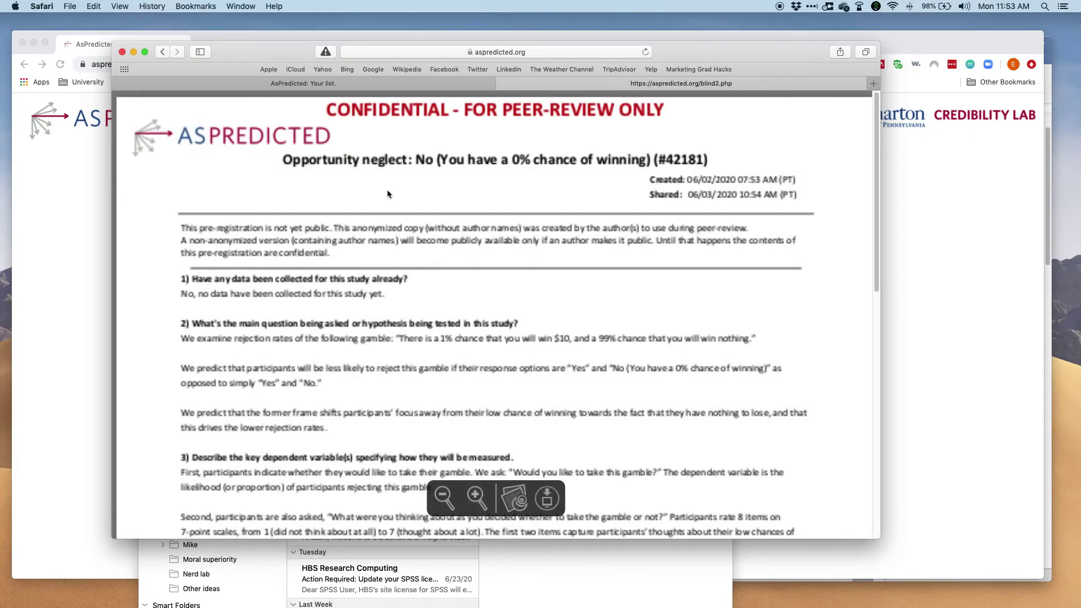
scroll(387, 193, down, 1)
scroll(388, 193, down, 10)
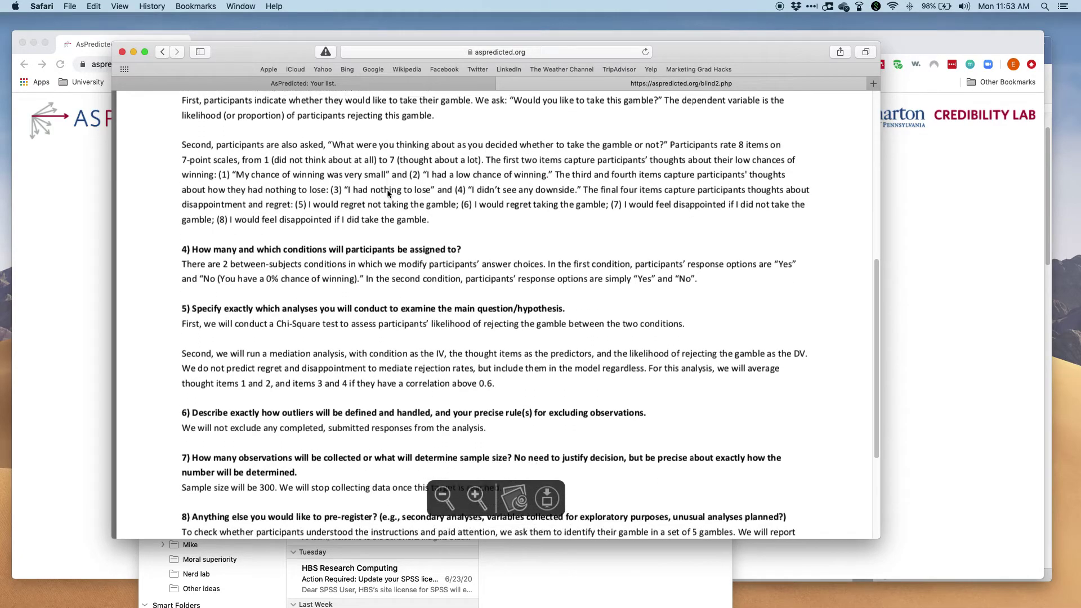
scroll(387, 193, down, 2)
scroll(388, 193, up, 12)
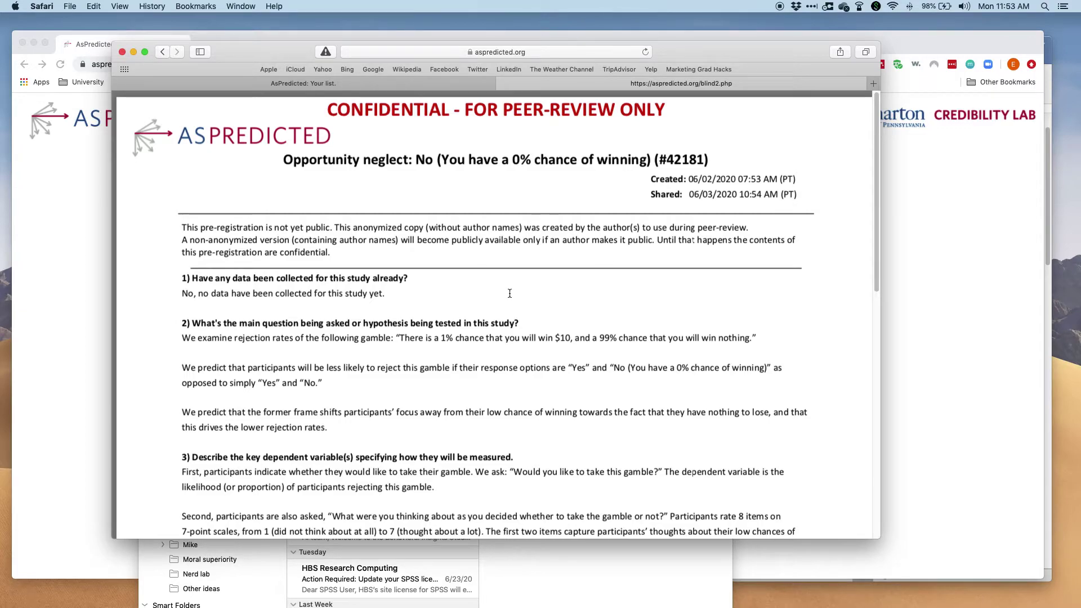
click(502, 82)
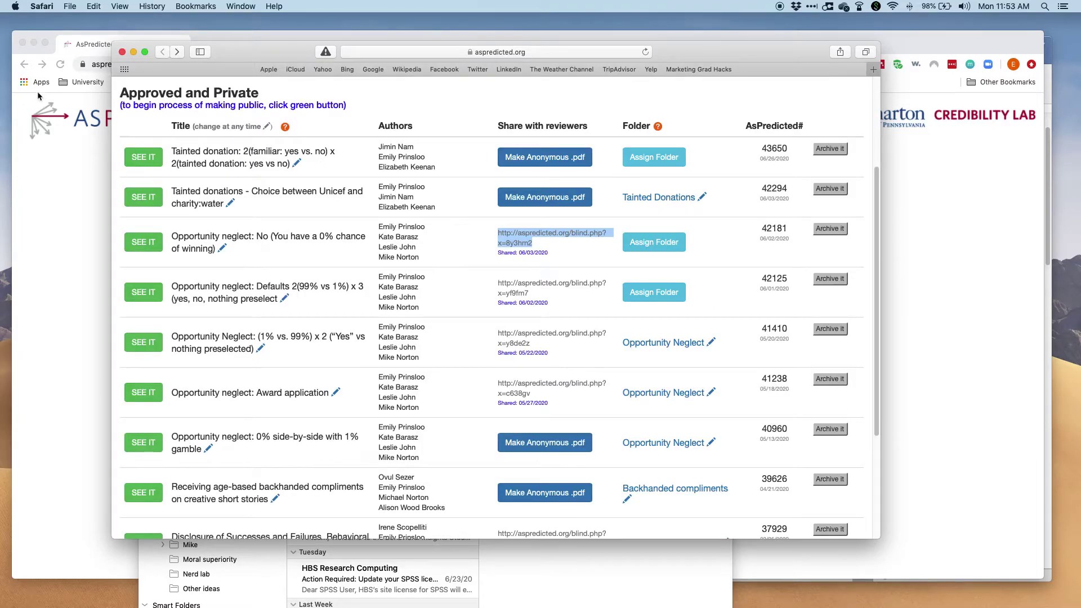
Bring the Word draft forward, minimizing the browser and Outlook, and widen its window
click(133, 53)
key(ctrl+Up)
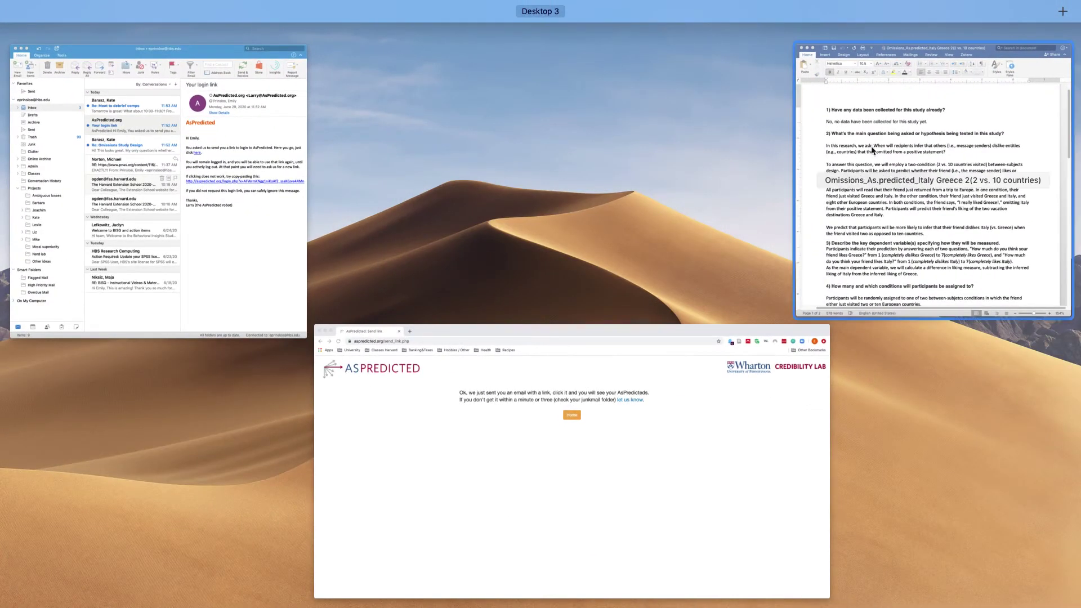
click(891, 142)
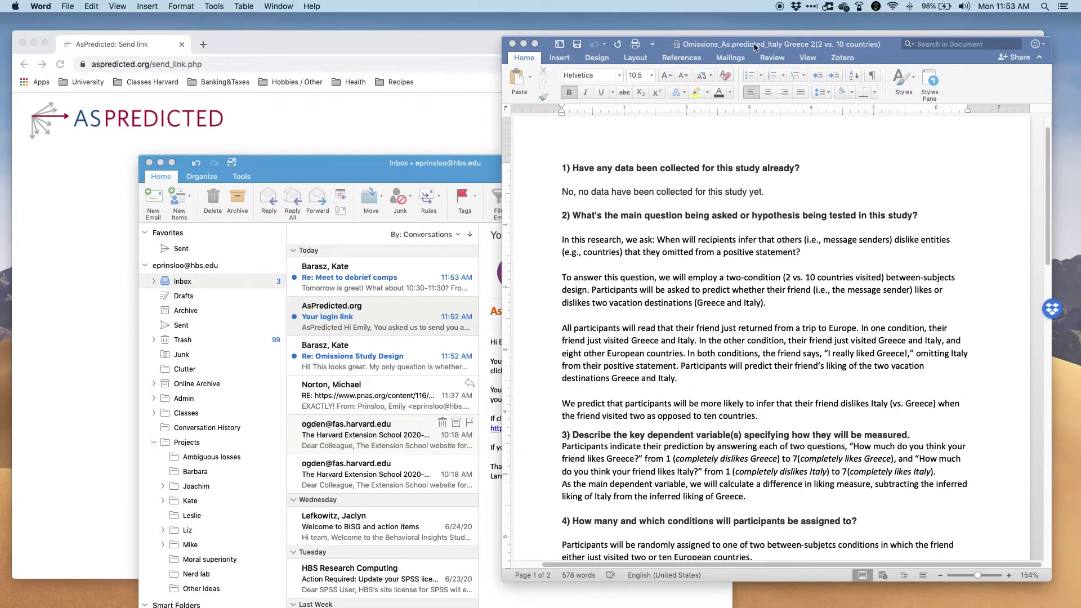
click(161, 162)
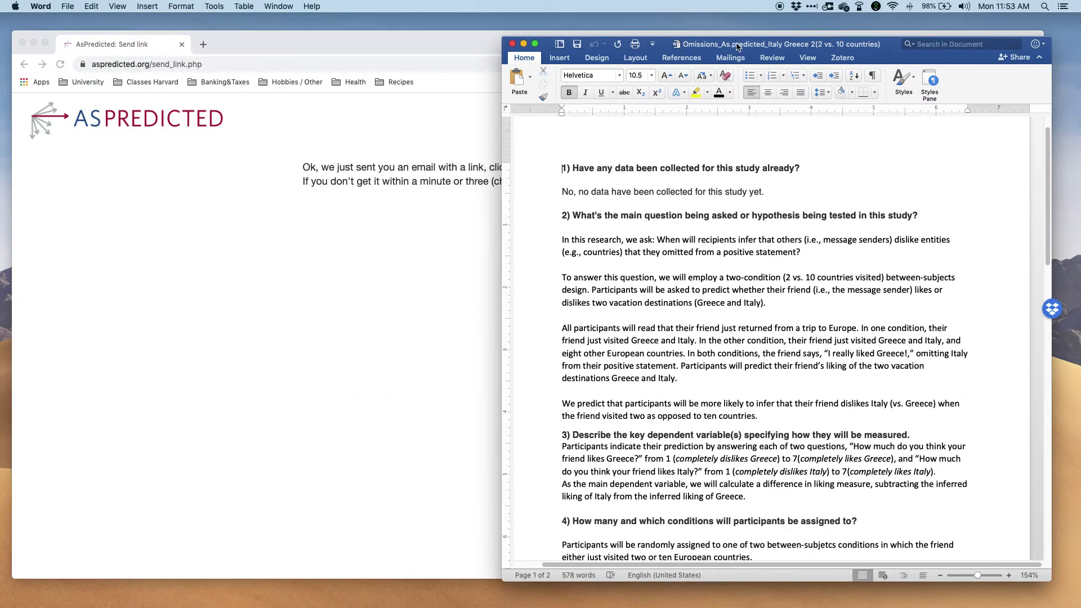
drag(738, 46, 599, 33)
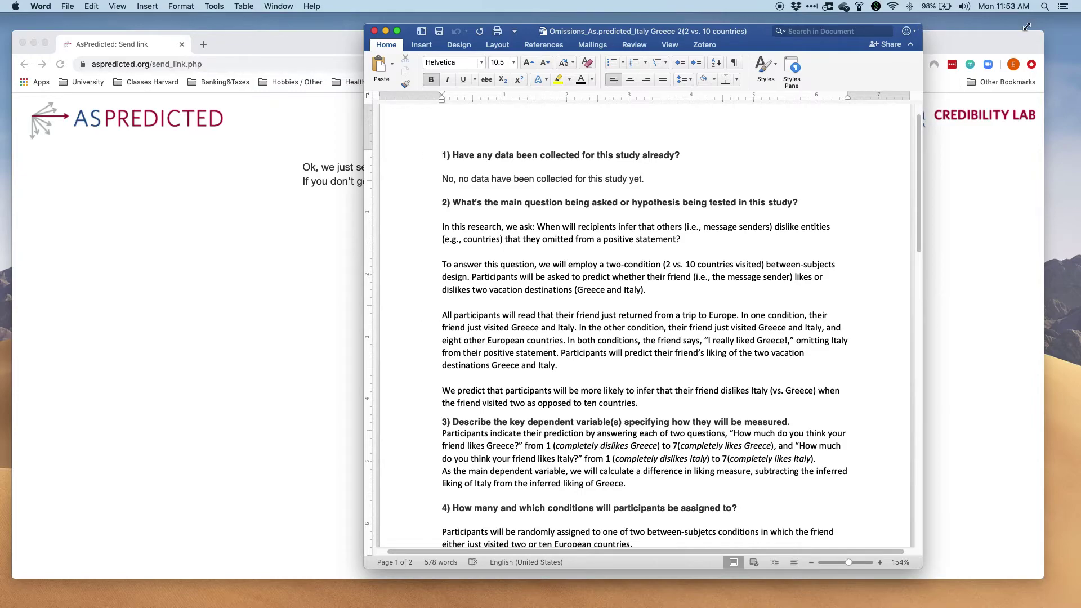
drag(1027, 27, 1014, 27)
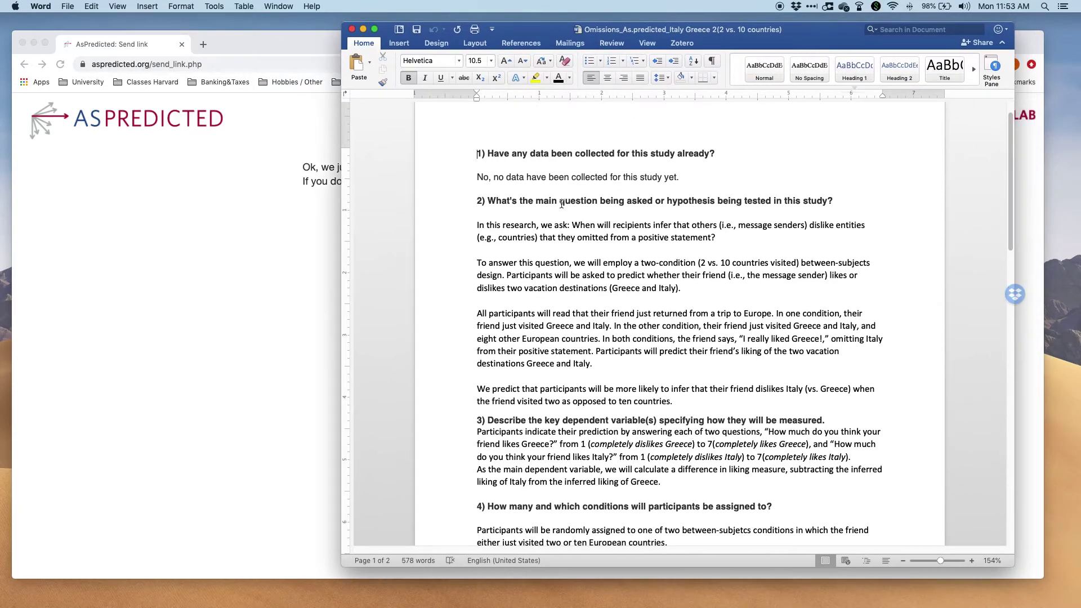
scroll(619, 214, up, 2)
Select the question 2 heading in the draft and scroll around it
click(699, 217)
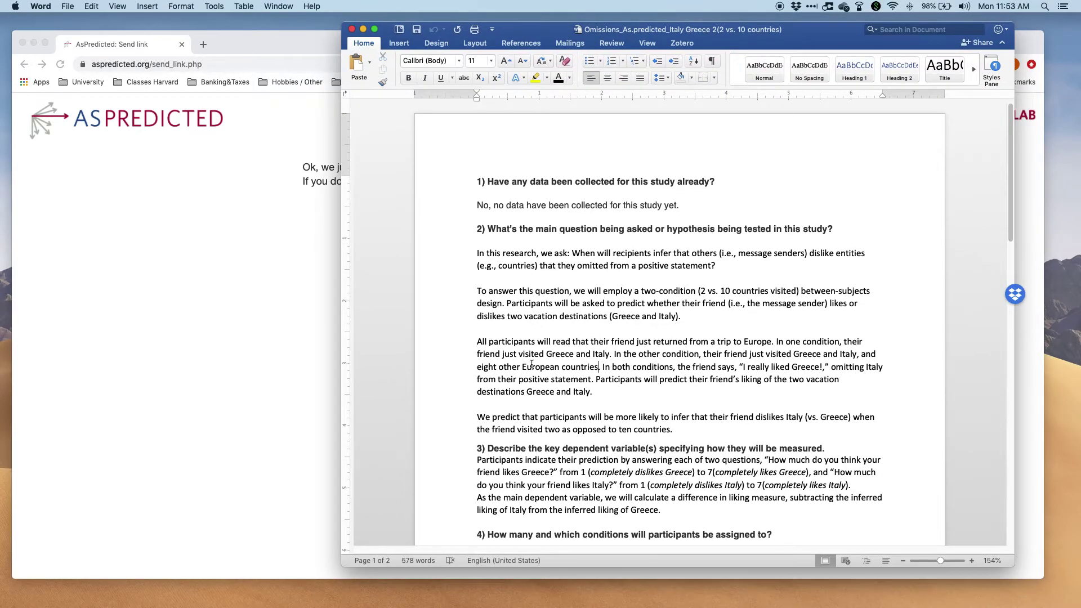
scroll(594, 407, down, 7)
scroll(485, 152, up, 5)
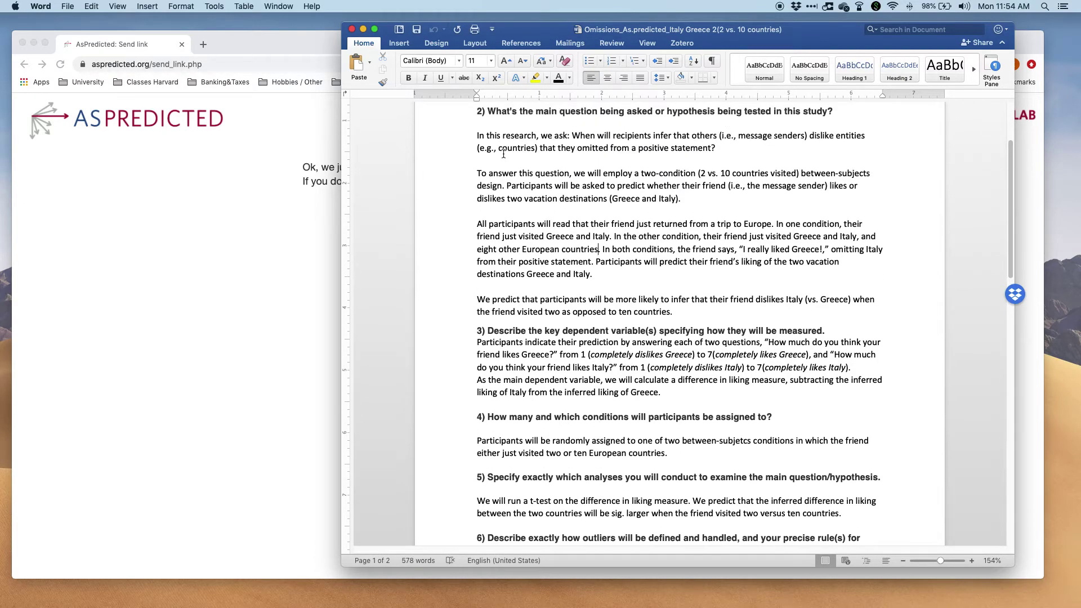
drag(474, 162, 832, 163)
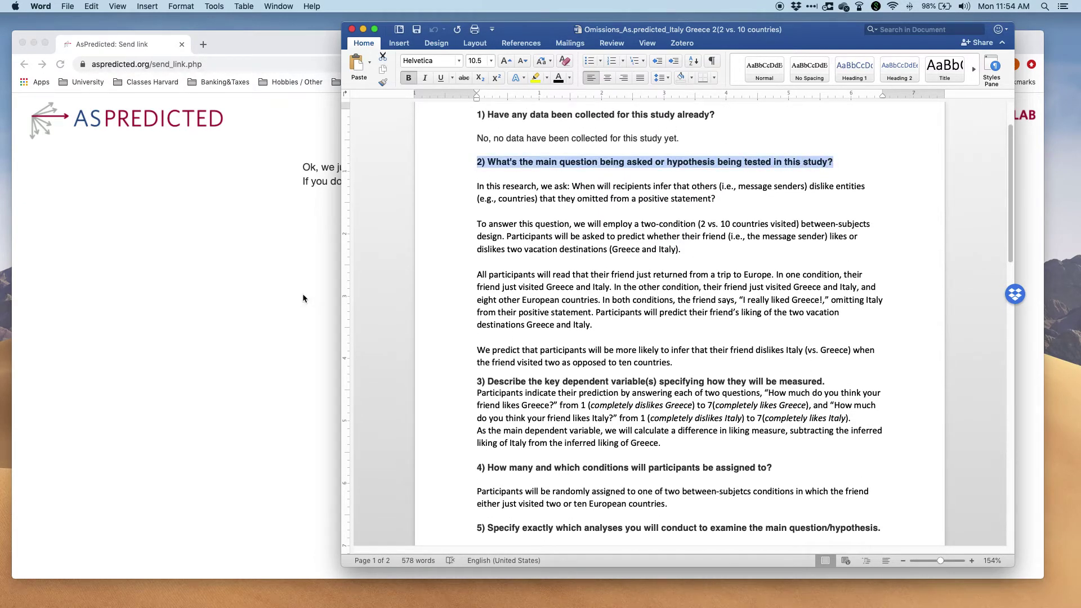
click(638, 293)
scroll(638, 292, up, 2)
scroll(639, 292, down, 3)
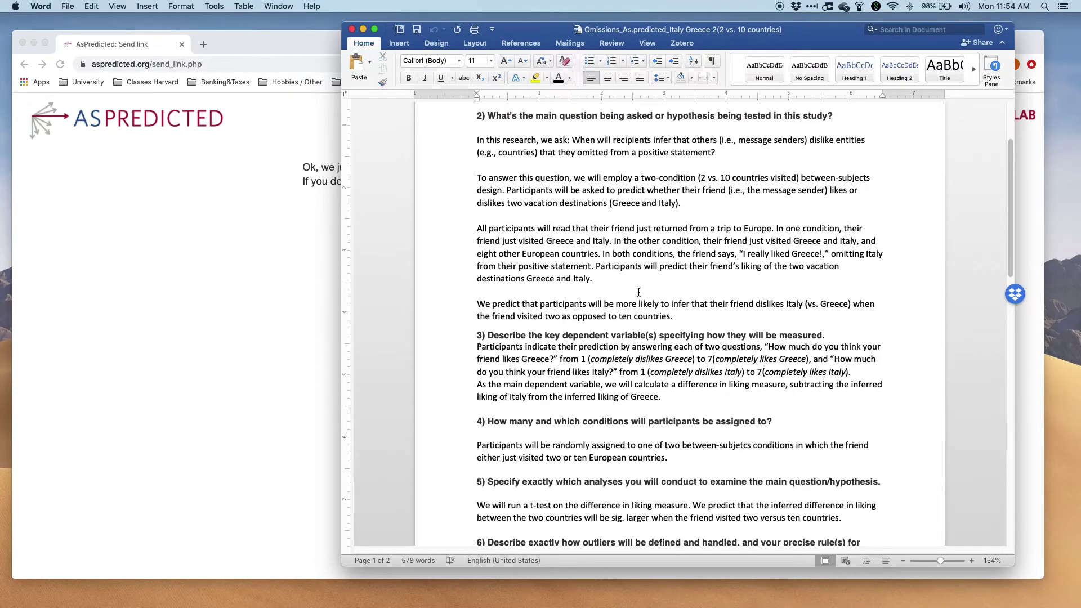
scroll(644, 381, down, 8)
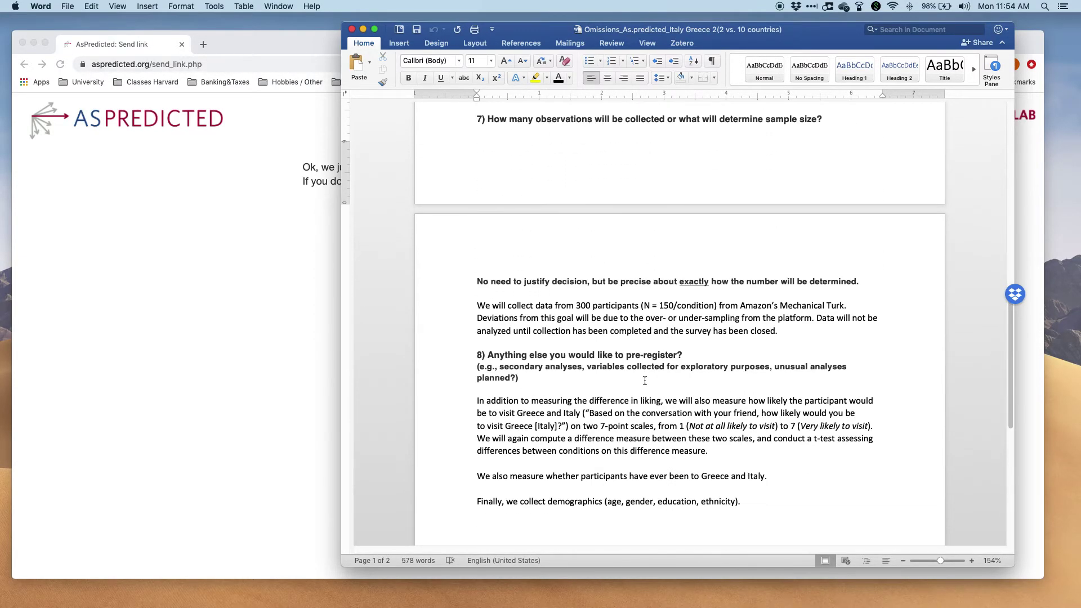
scroll(645, 381, up, 5)
scroll(645, 381, up, 10)
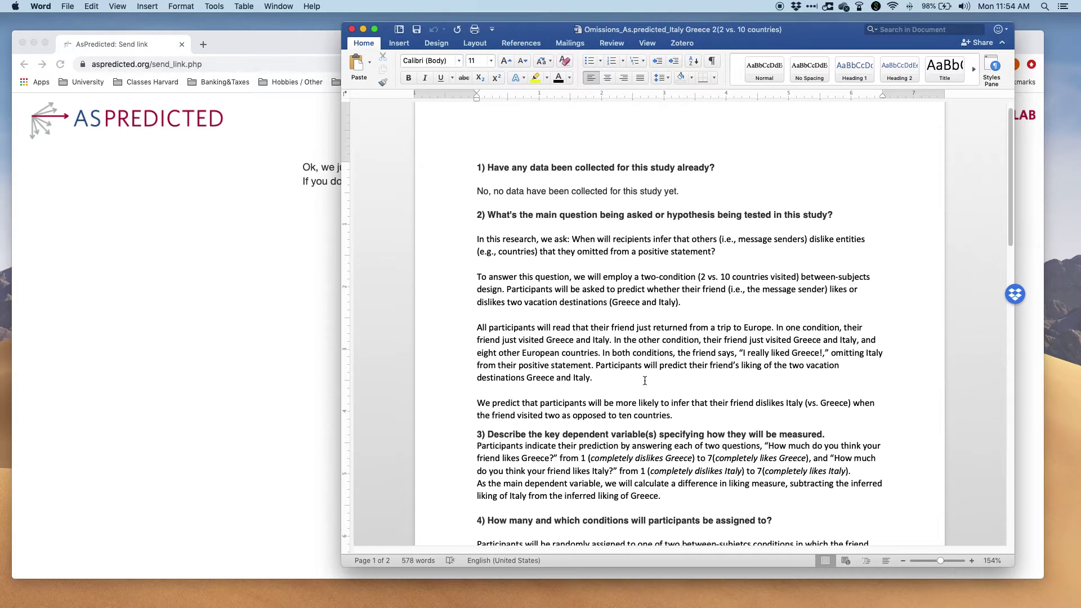
ctrl+scroll(645, 381, up, 2)
scroll(645, 382, down, 2)
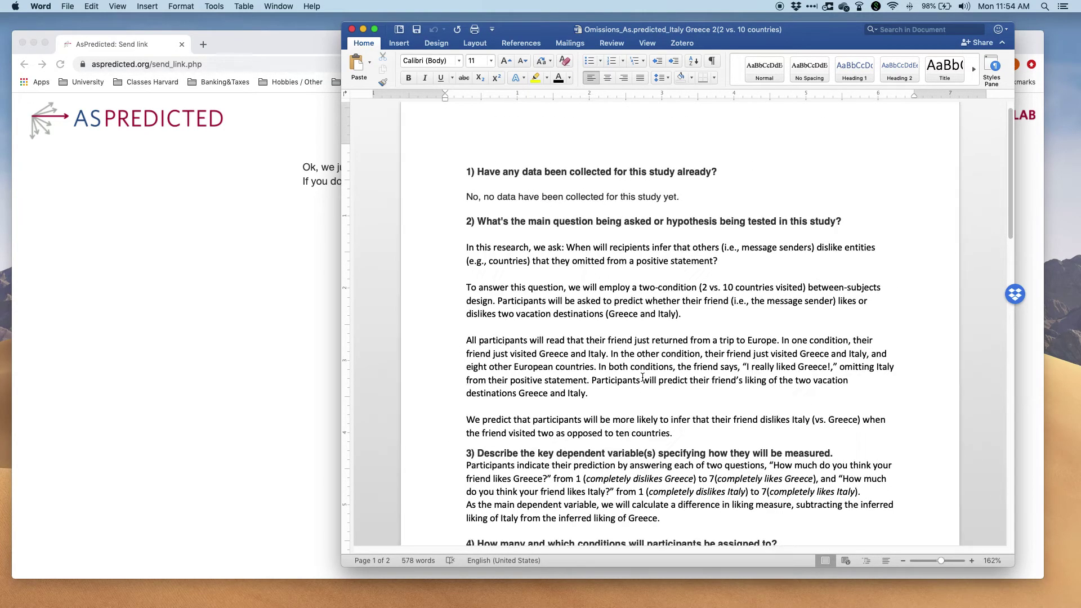
Select the 'In this research' question paragraph and the two study design paragraphs
click(466, 247)
scroll(466, 245, down, 1)
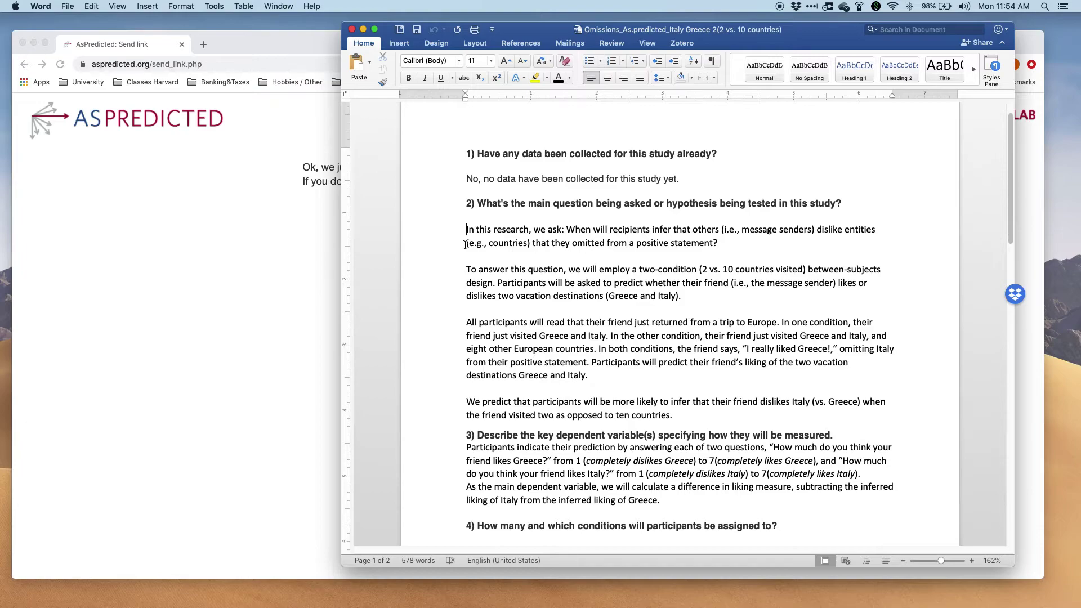
drag(467, 229, 730, 247)
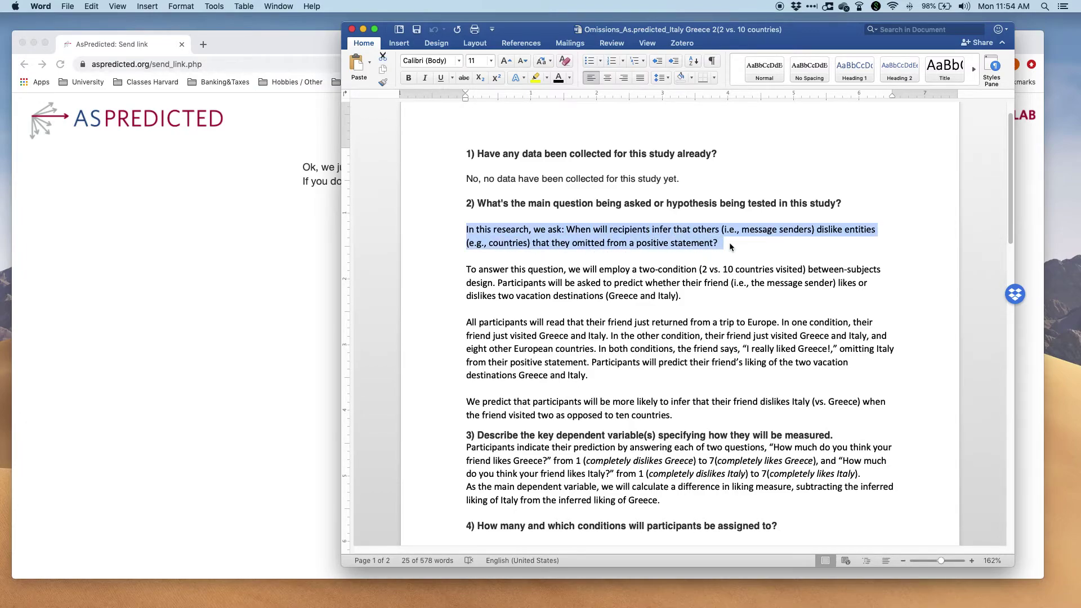
scroll(729, 243, down, 1)
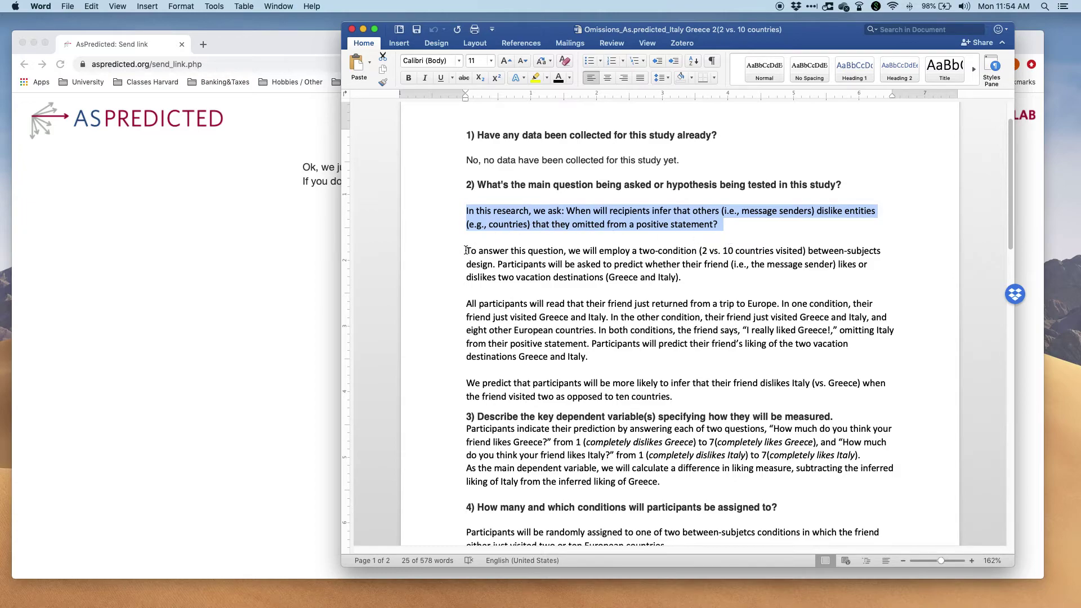
drag(468, 250, 589, 363)
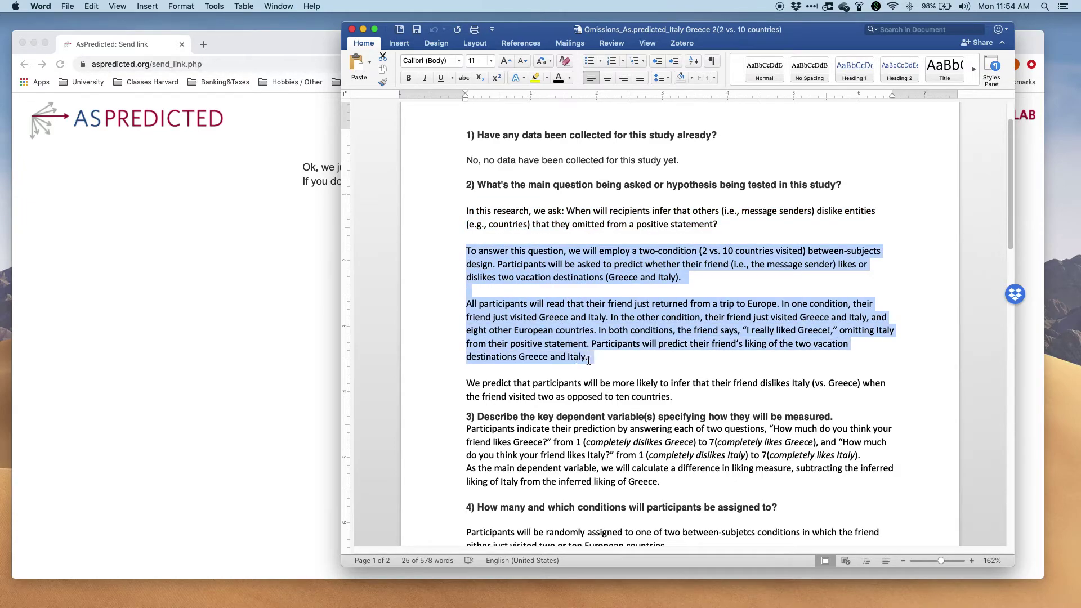
scroll(588, 360, down, 1)
scroll(589, 360, down, 3)
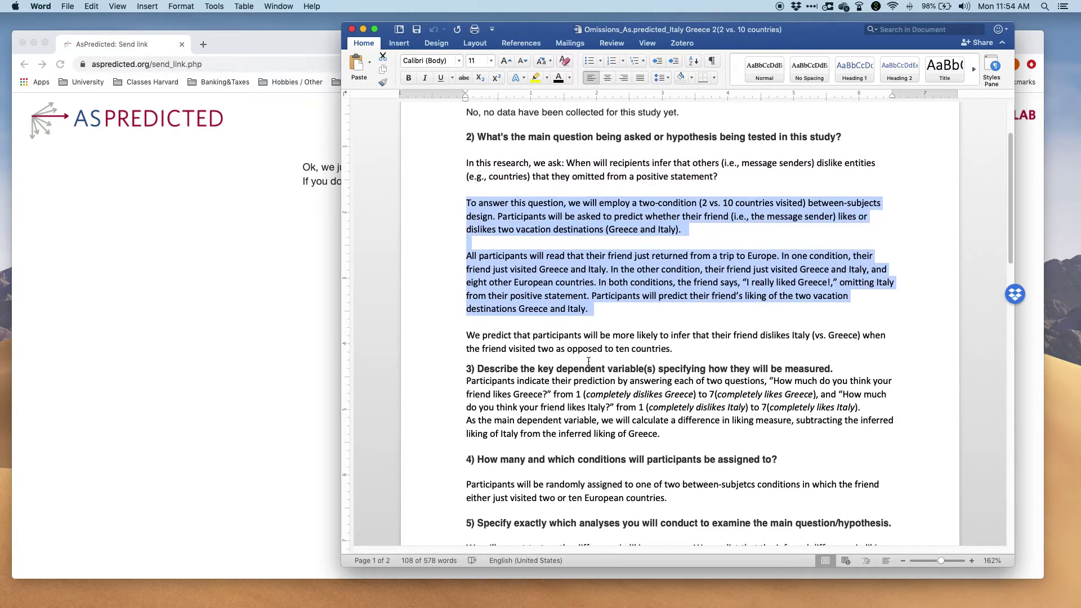
scroll(574, 327, up, 3)
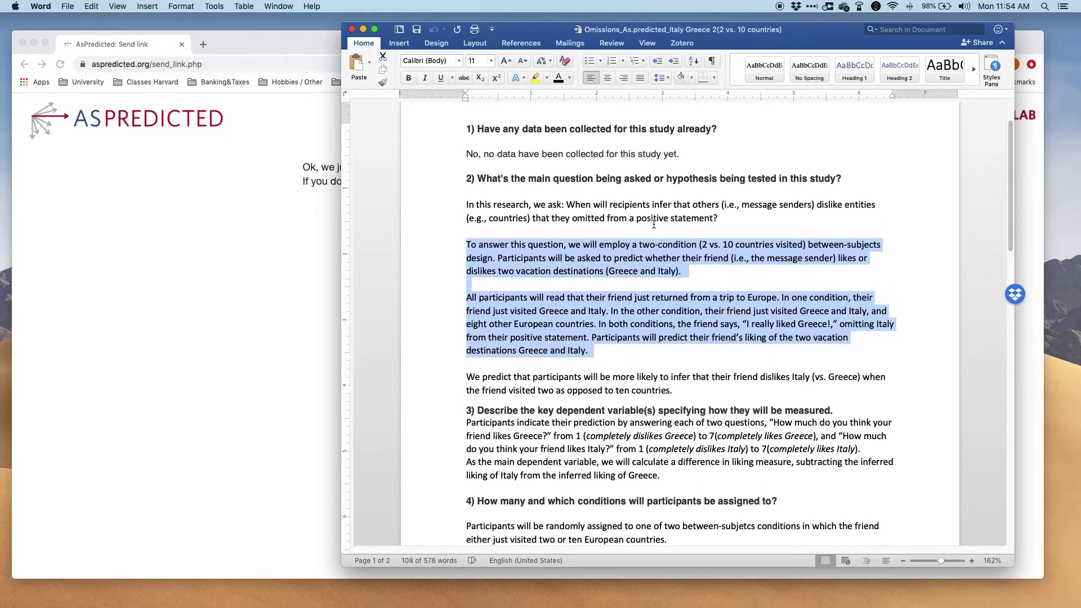
click(611, 353)
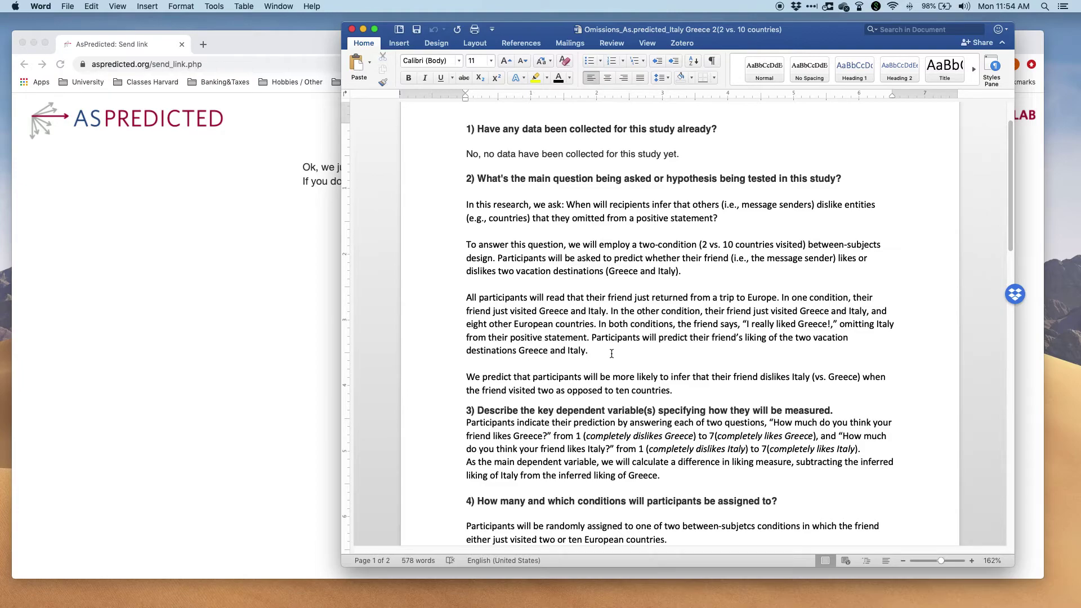
drag(612, 354, 470, 248)
click(543, 284)
scroll(543, 285, down, 2)
Highlight the 'We predict' paragraph saying participants will infer their friend dislikes Italy
drag(466, 322, 686, 343)
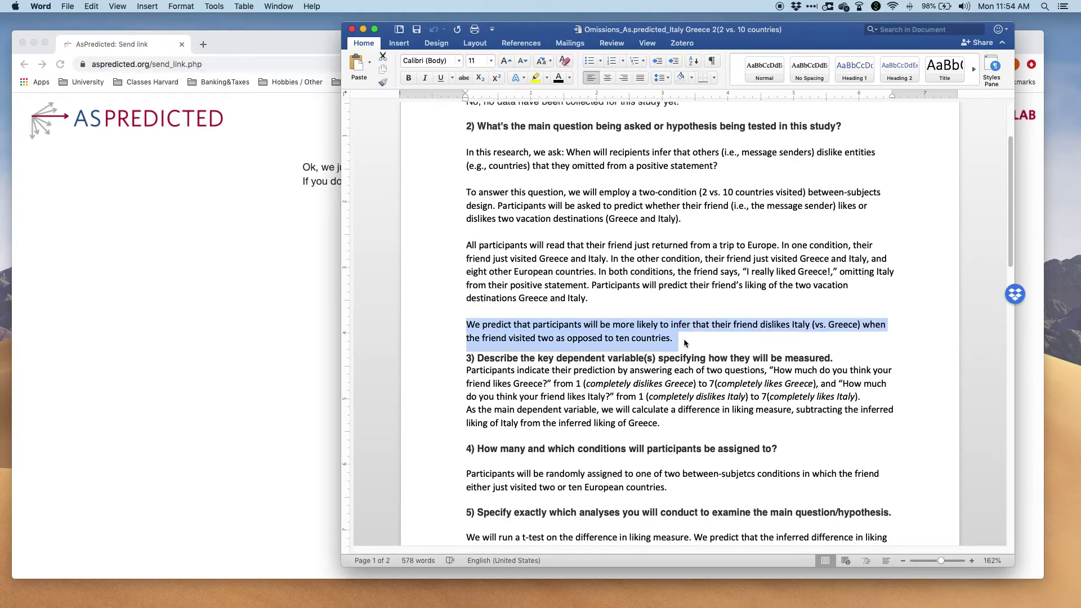
scroll(643, 346, down, 1)
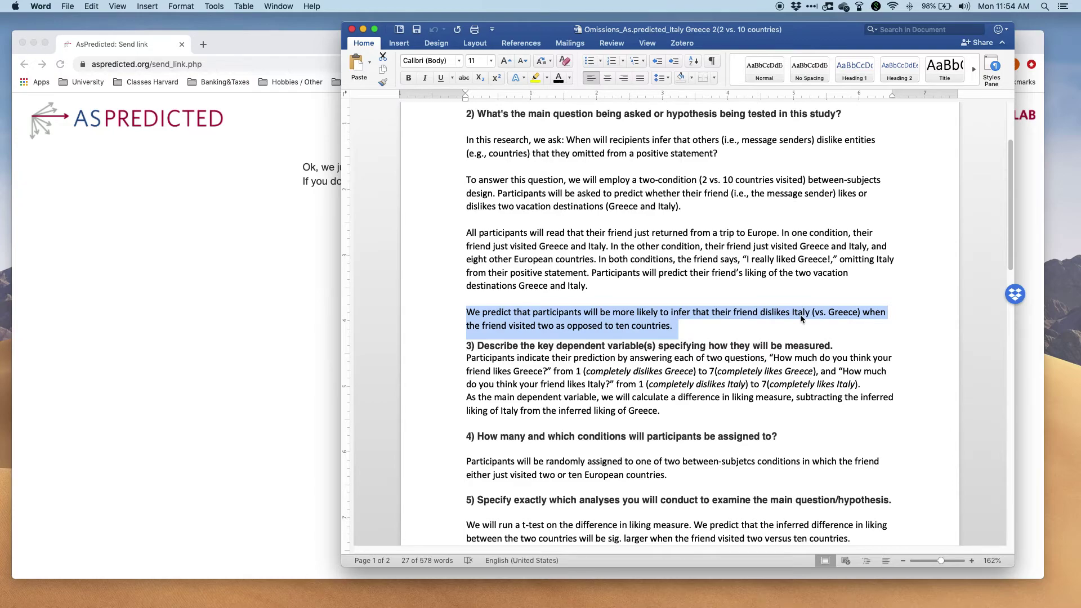
scroll(801, 319, down, 5)
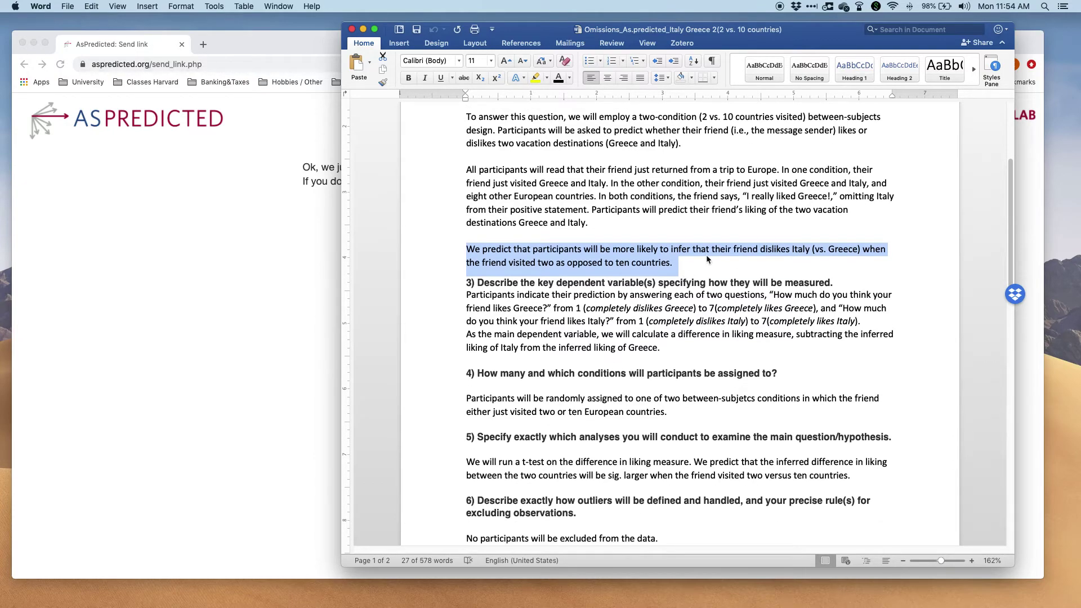
drag(684, 263, 476, 253)
Mark the planned t-test sentence in section 5
click(569, 367)
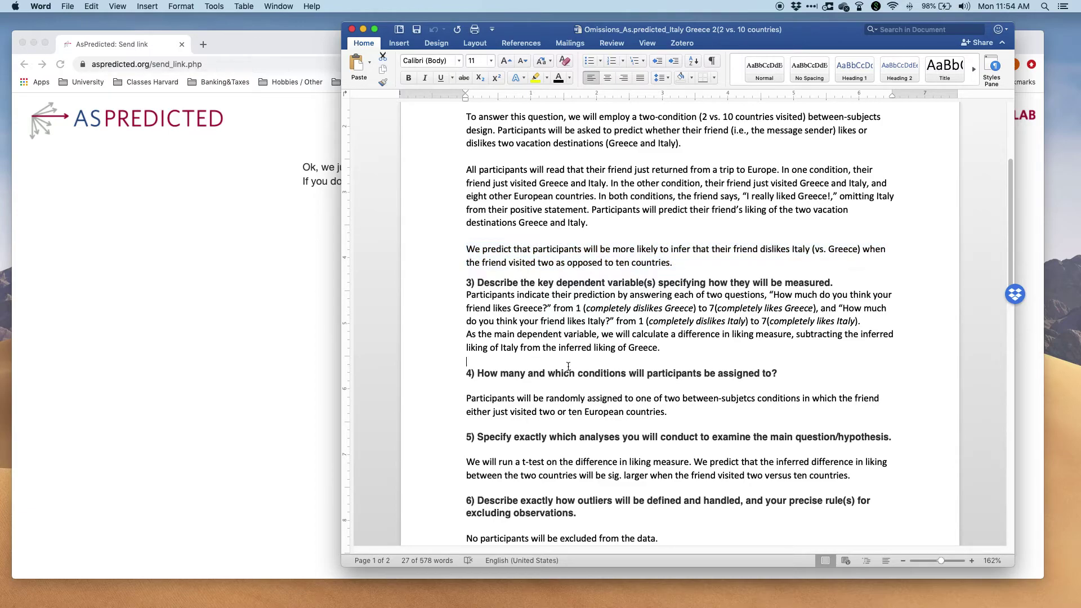
scroll(569, 367, down, 2)
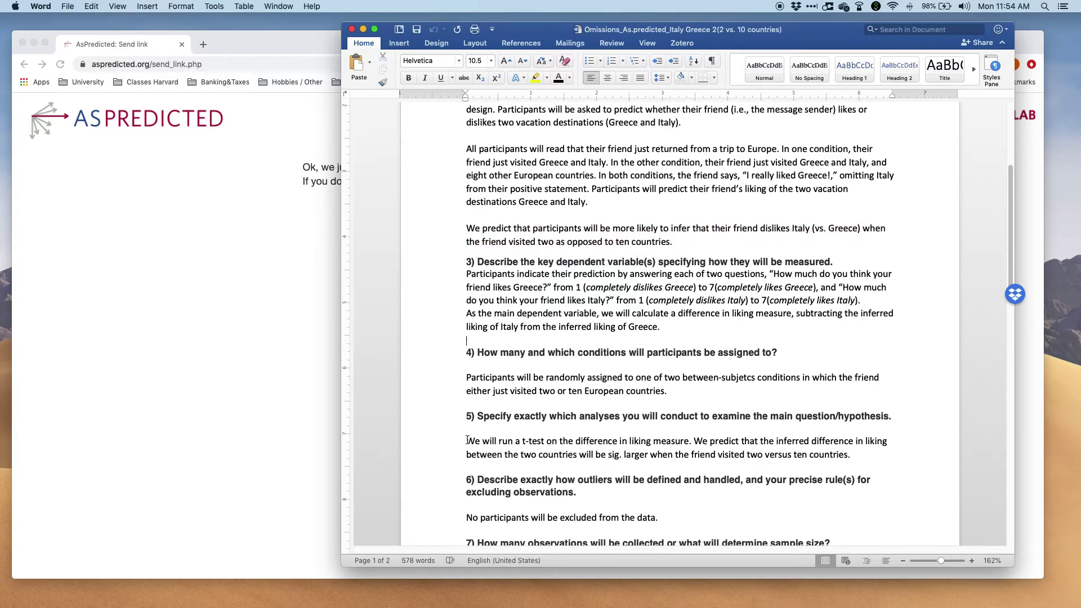
drag(467, 440, 684, 442)
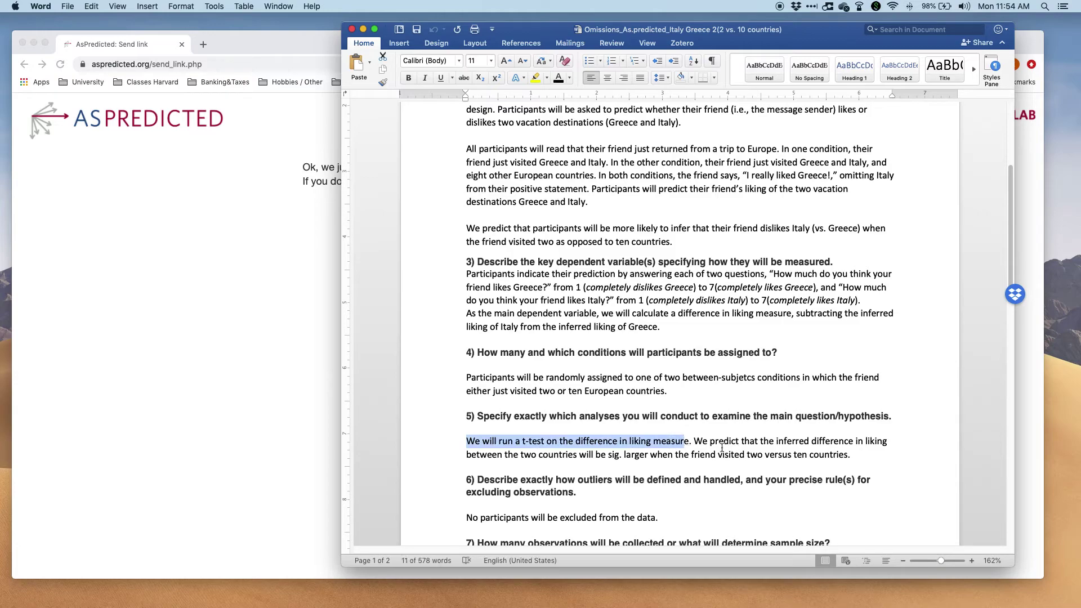
click(695, 441)
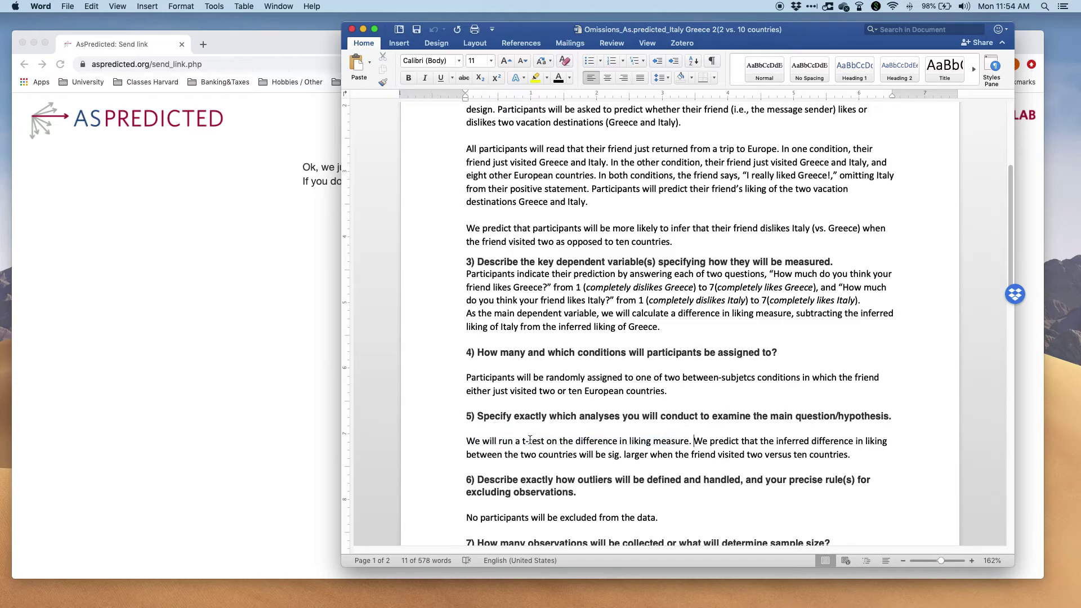
scroll(699, 477, down, 3)
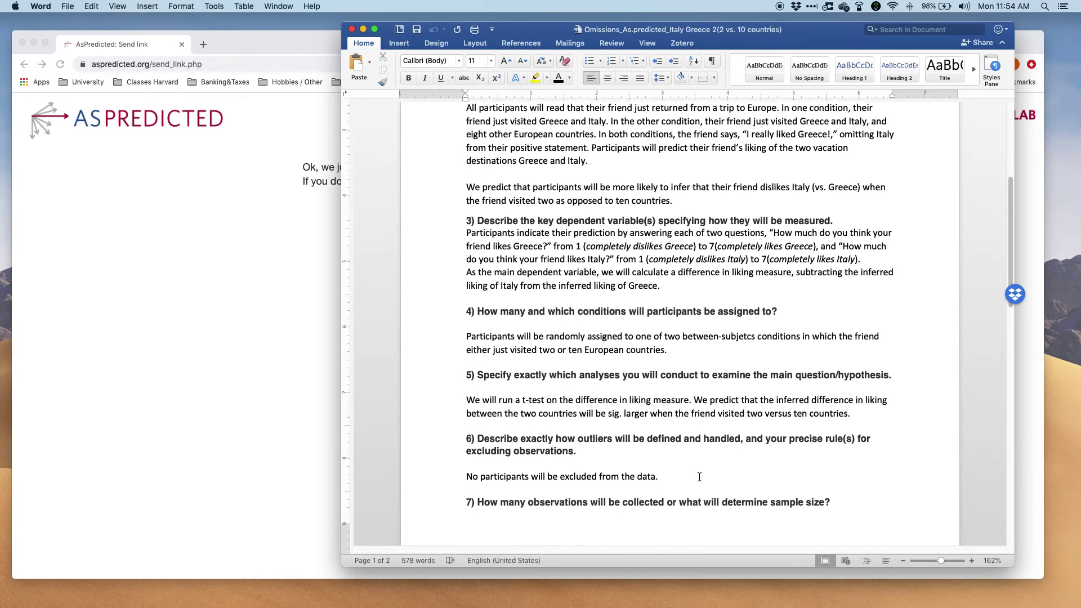
Select the section 3 dependent variable answer
drag(519, 239, 658, 286)
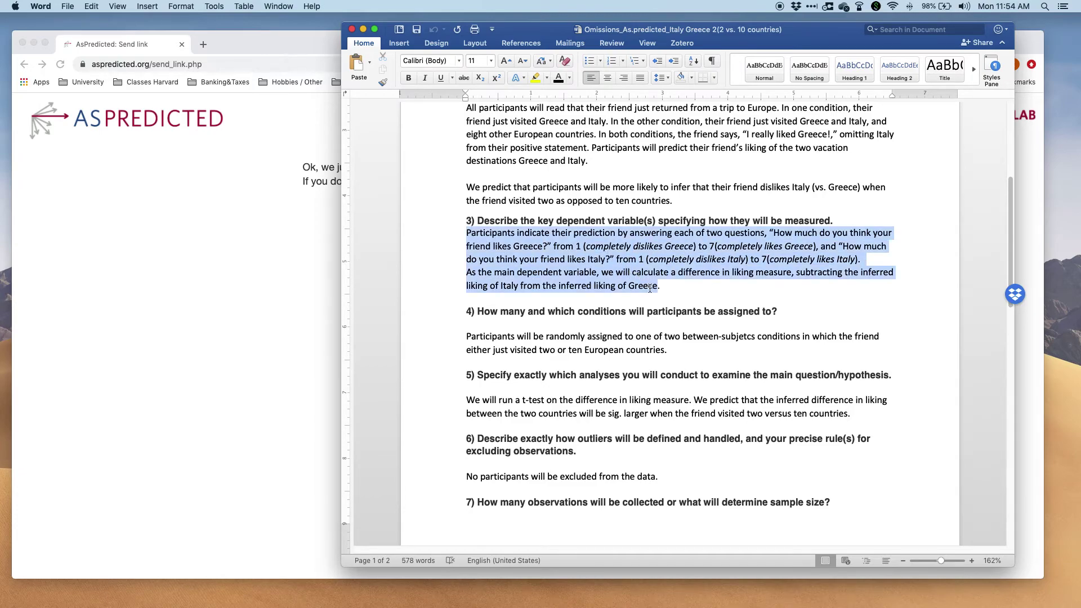
scroll(655, 289, up, 3)
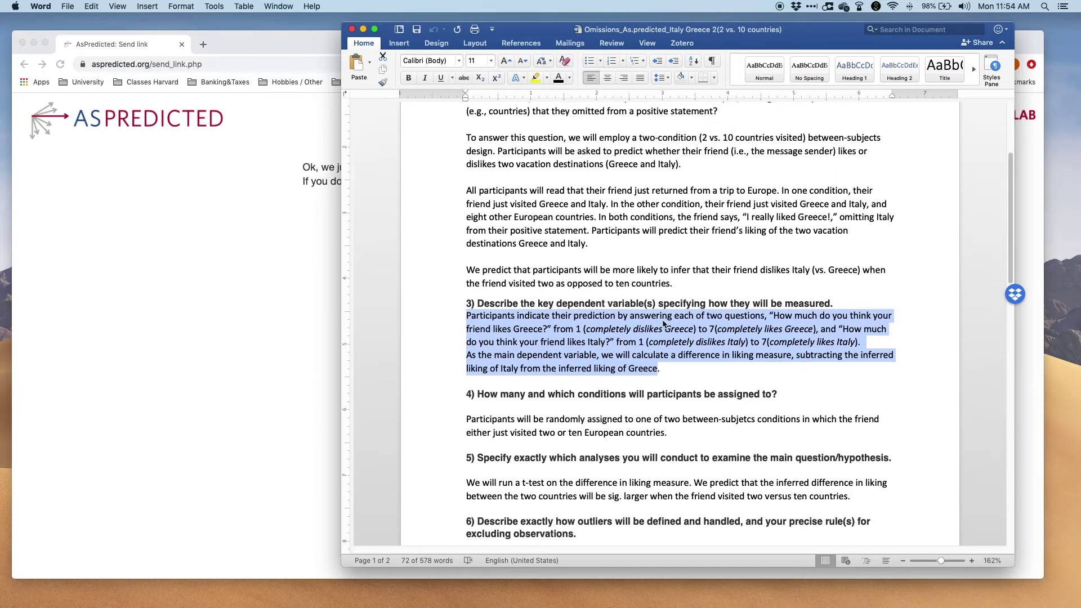
scroll(694, 380, down, 1)
click(719, 361)
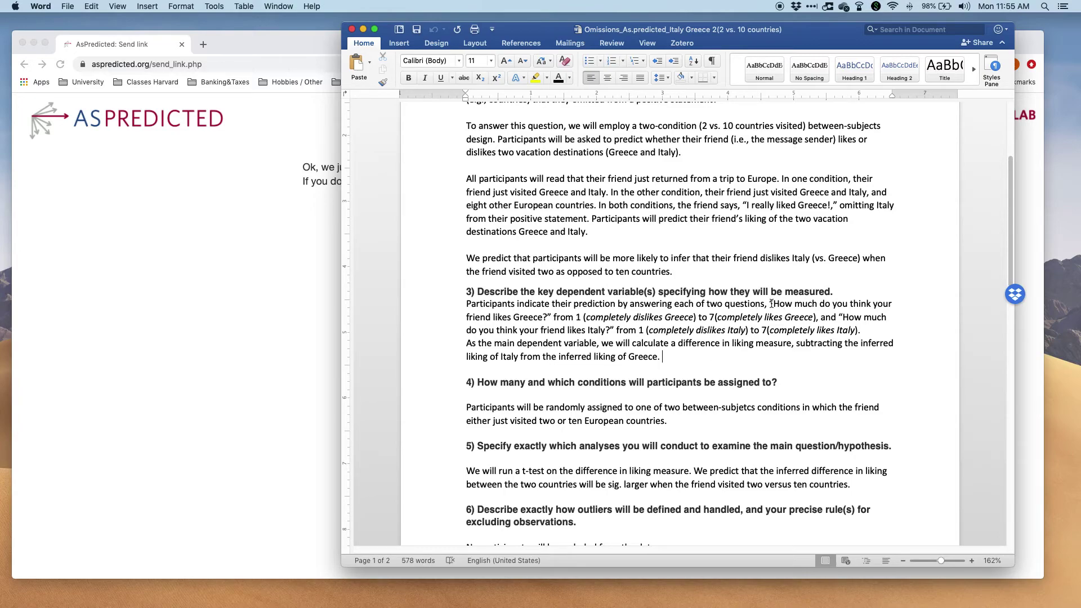
Mark the quoted question about liking Greece, continuing to the 300-participant sample-size answer
drag(771, 303, 550, 318)
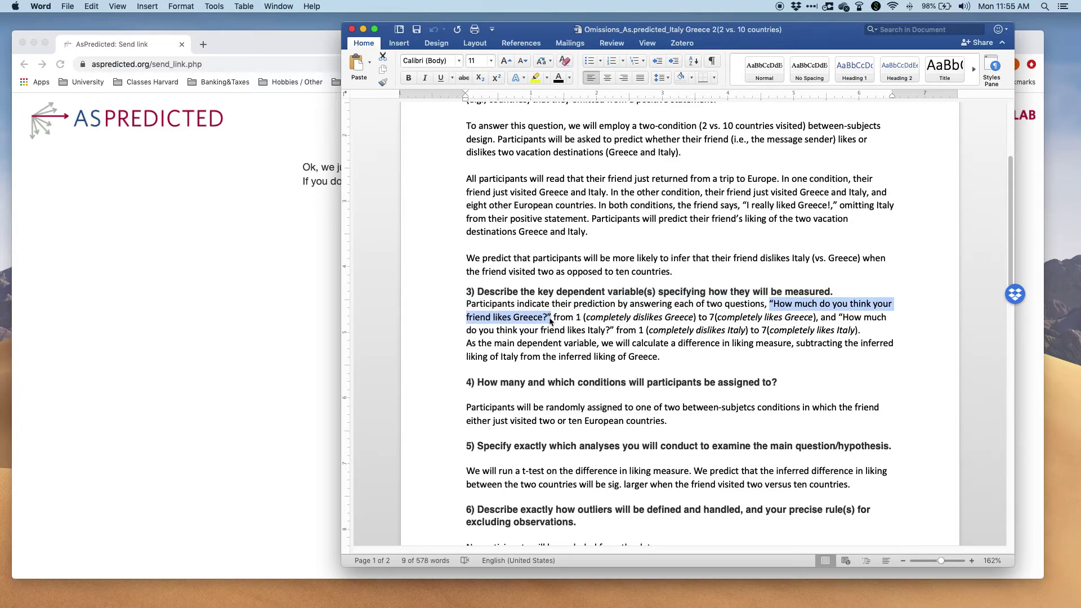
scroll(550, 319, down, 1)
scroll(608, 310, down, 1)
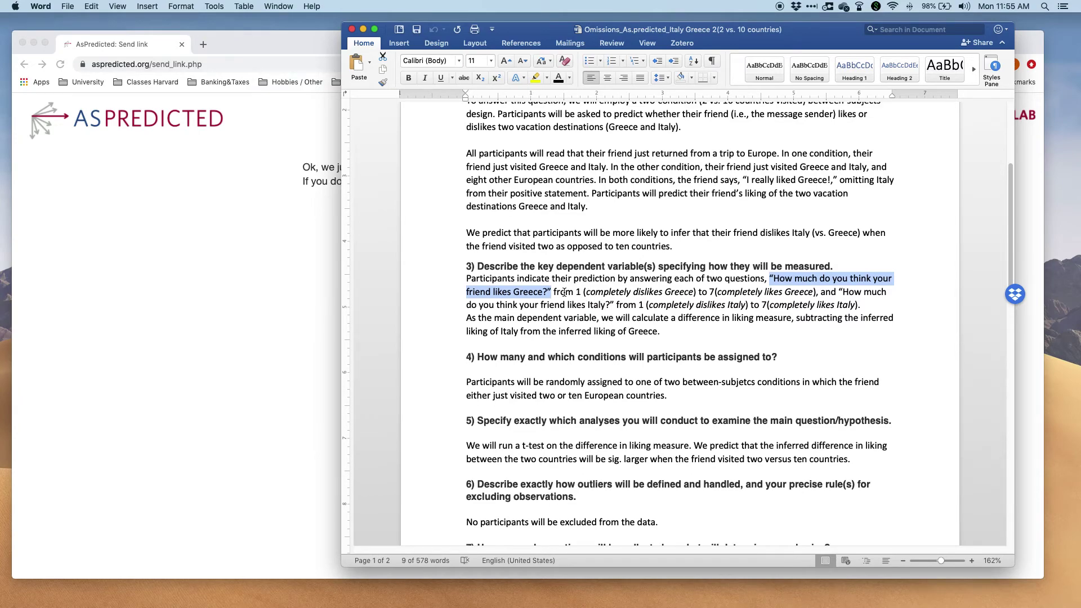
drag(564, 292, 819, 292)
scroll(817, 289, down, 3)
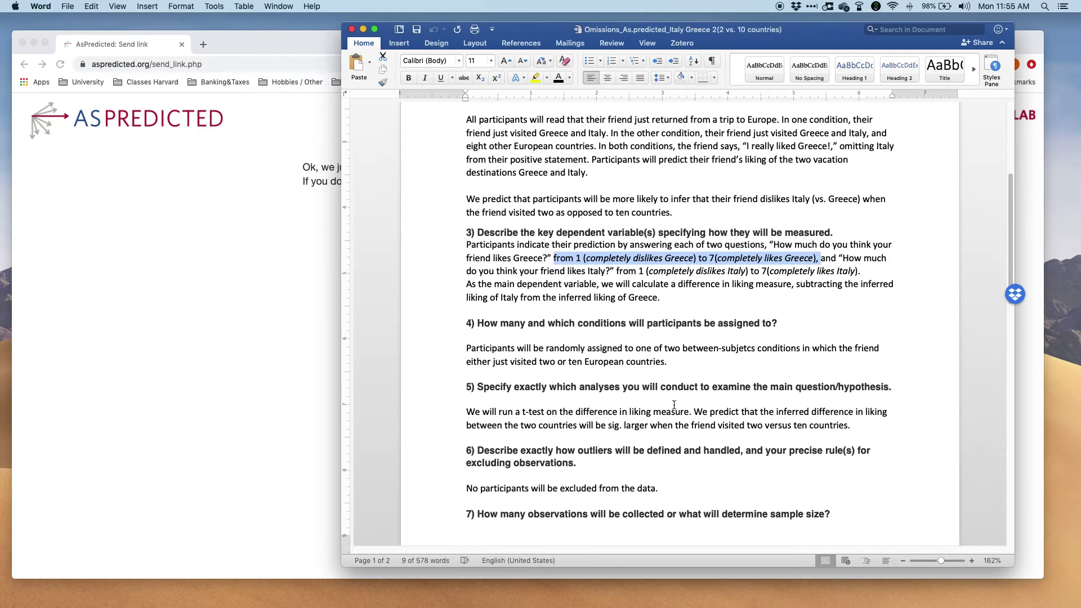
drag(671, 340, 660, 302)
scroll(451, 328, down, 3)
scroll(451, 328, down, 1)
scroll(658, 303, down, 3)
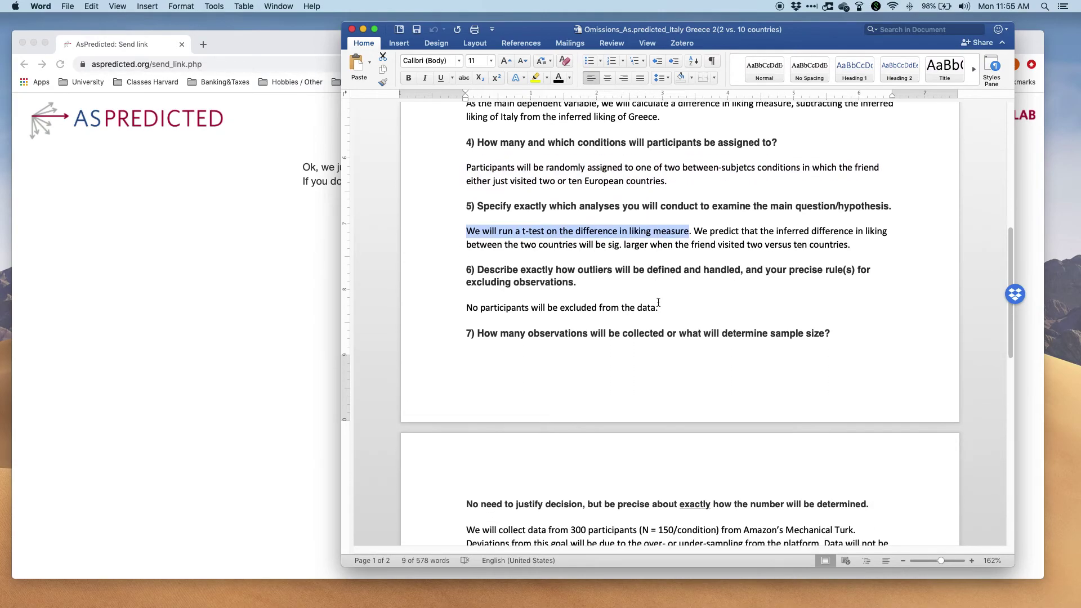
scroll(658, 302, down, 5)
Highlight the item 7 sample-size paragraph in the Word draft
drag(465, 359, 783, 375)
scroll(784, 375, down, 1)
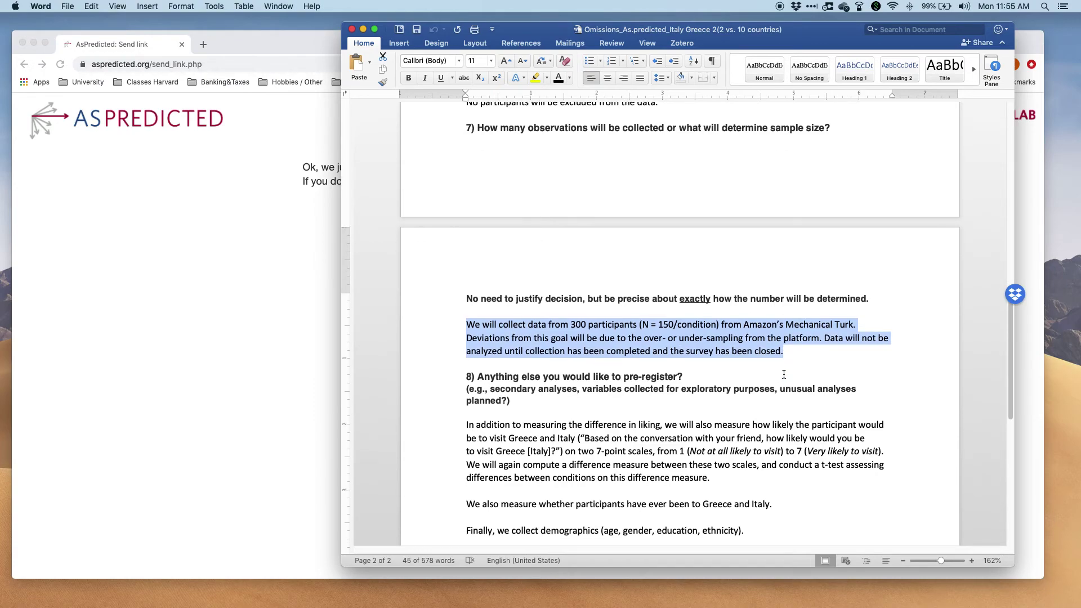
scroll(784, 374, down, 1)
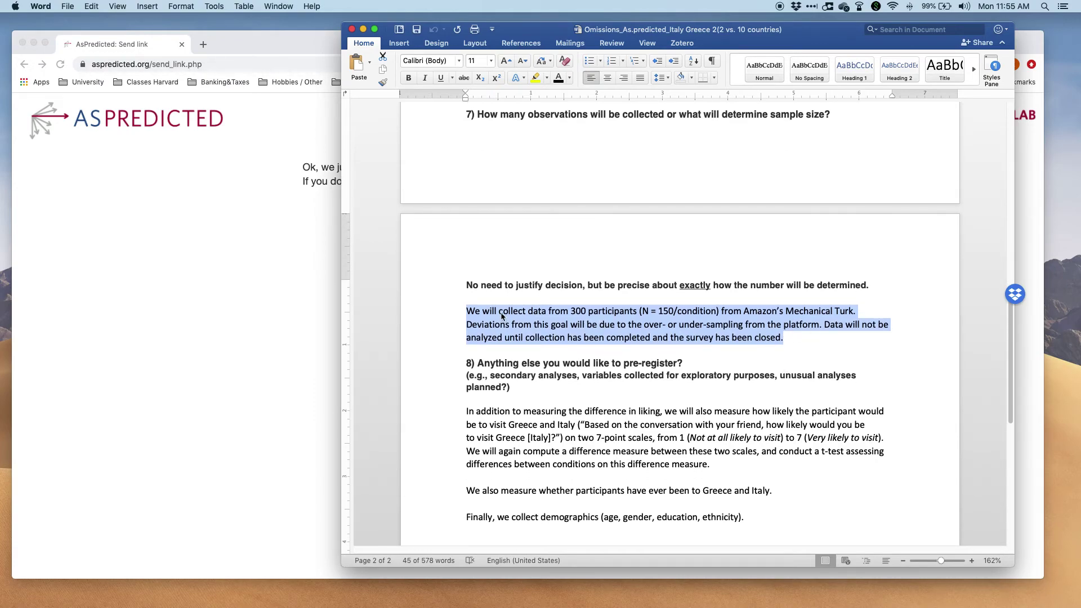
click(528, 327)
Highlight the sentences about deviations and analysis timing
drag(465, 325, 786, 337)
scroll(787, 337, down, 1)
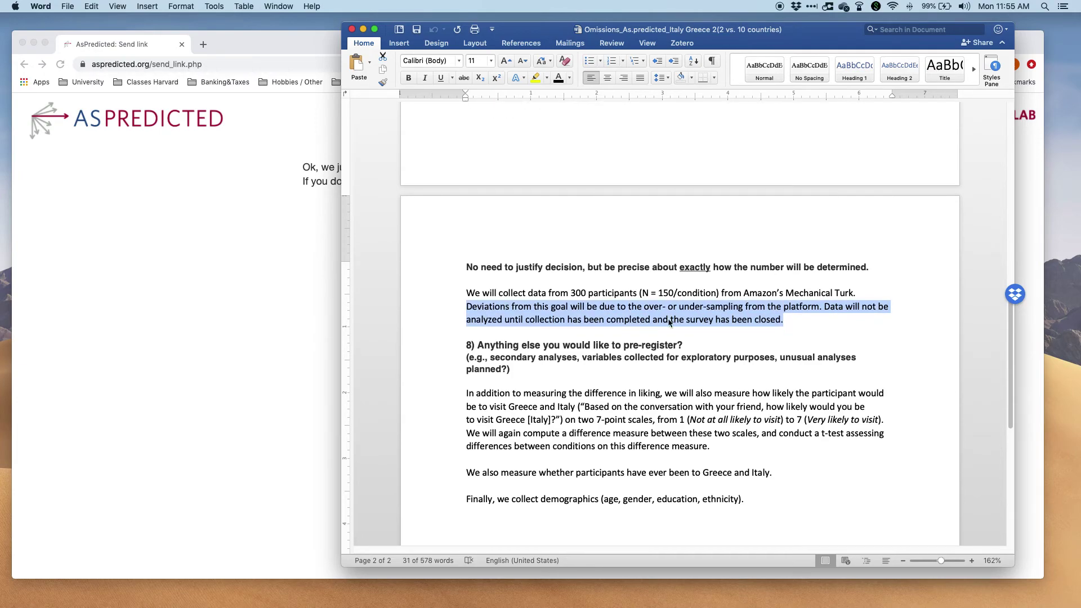
scroll(670, 323, down, 1)
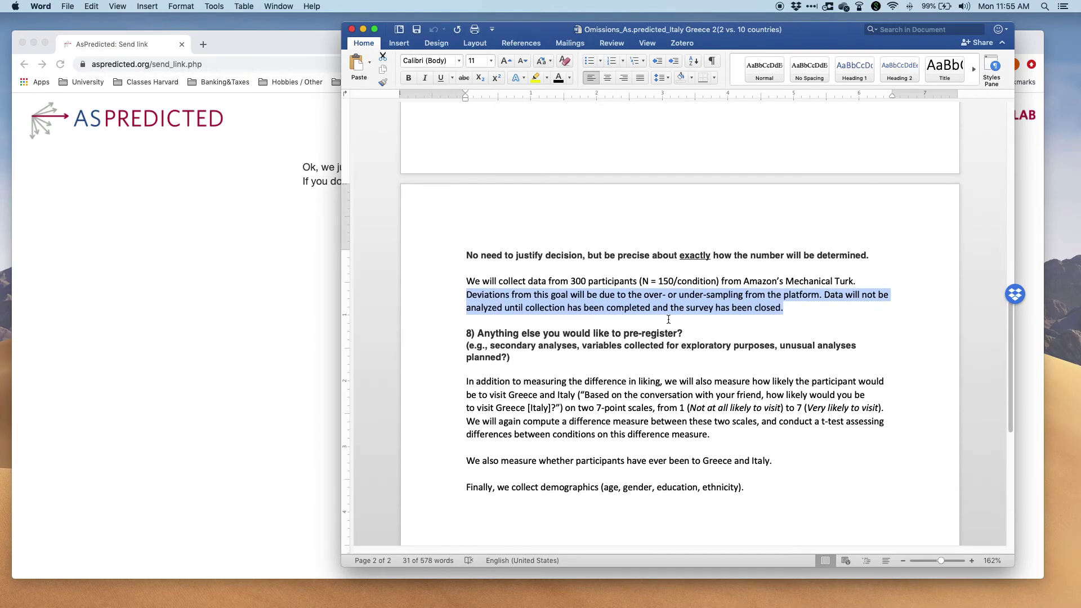
scroll(668, 319, down, 2)
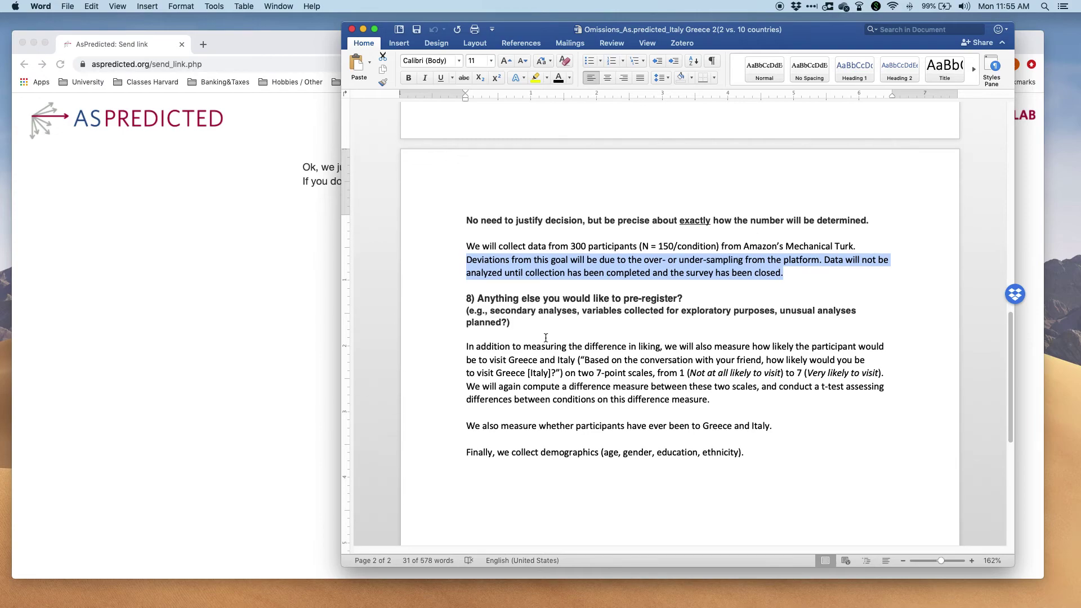
Highlight the additional-measures paragraph, then deselect it
drag(467, 346, 711, 400)
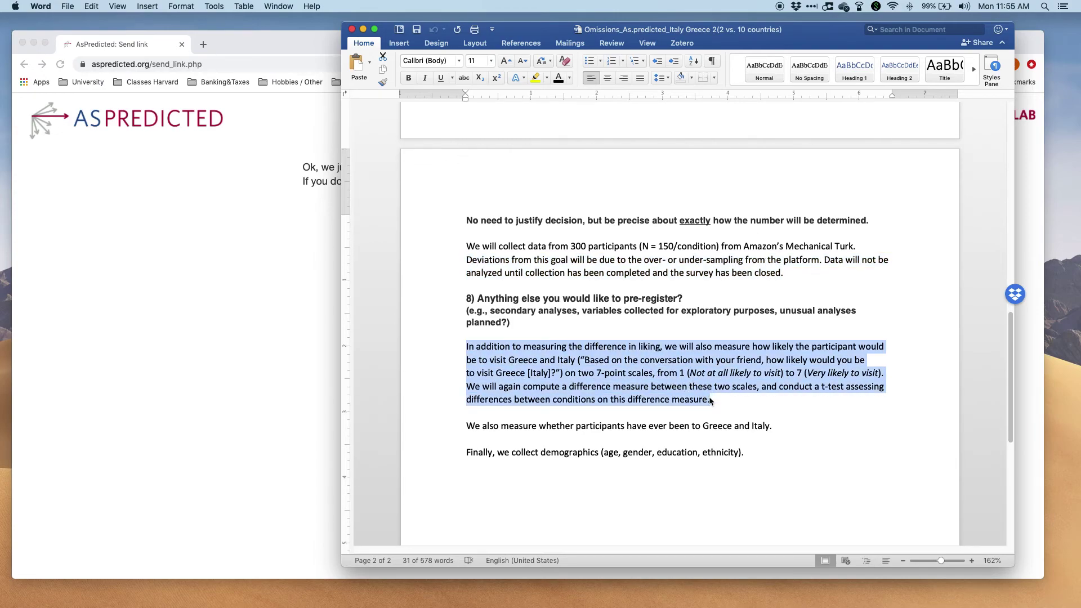
scroll(710, 397, down, 1)
scroll(709, 397, down, 1)
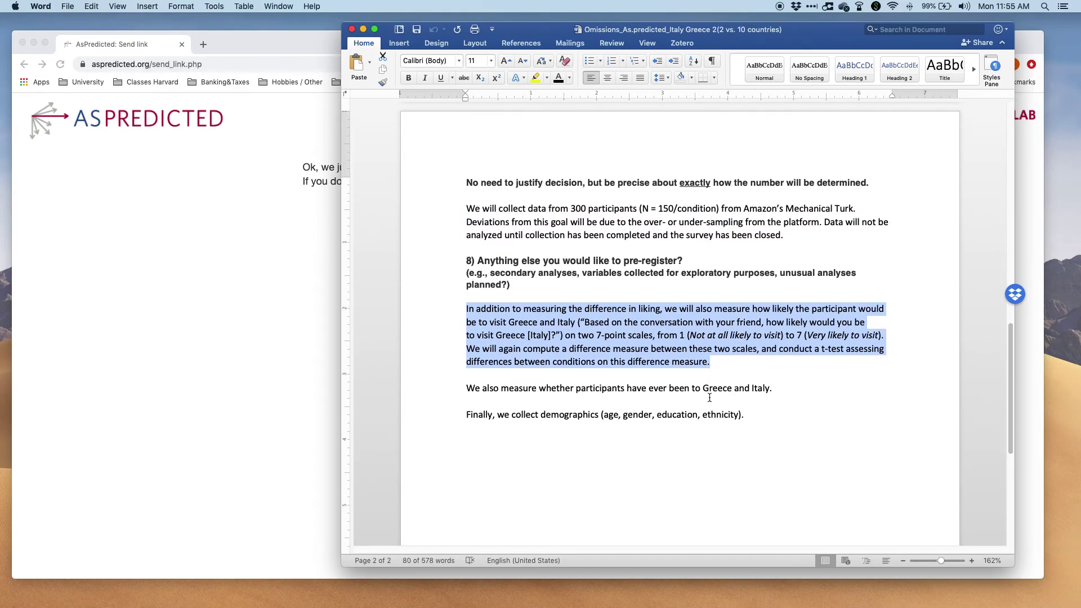
scroll(709, 397, down, 1)
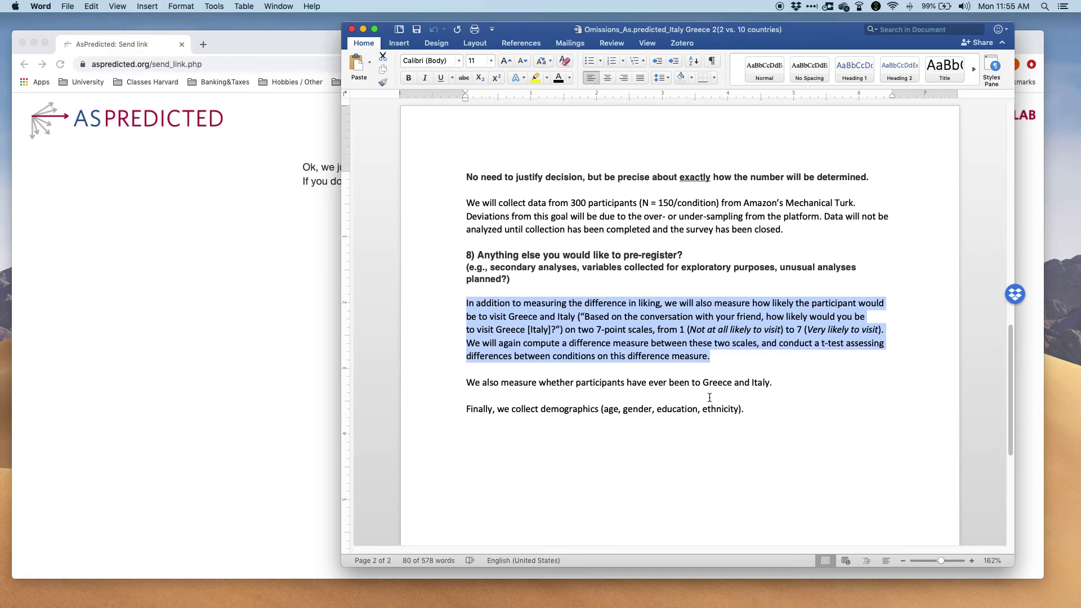
click(726, 354)
Highlight the question 8 answer lines, then scroll back toward page 1
scroll(726, 353, down, 1)
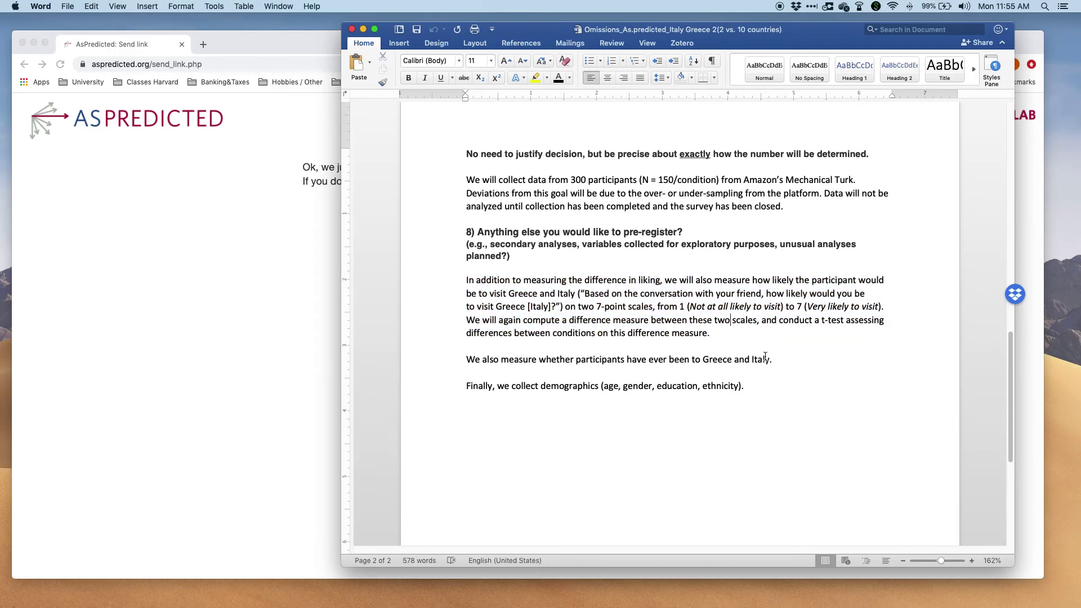
drag(778, 359, 464, 359)
scroll(464, 360, down, 1)
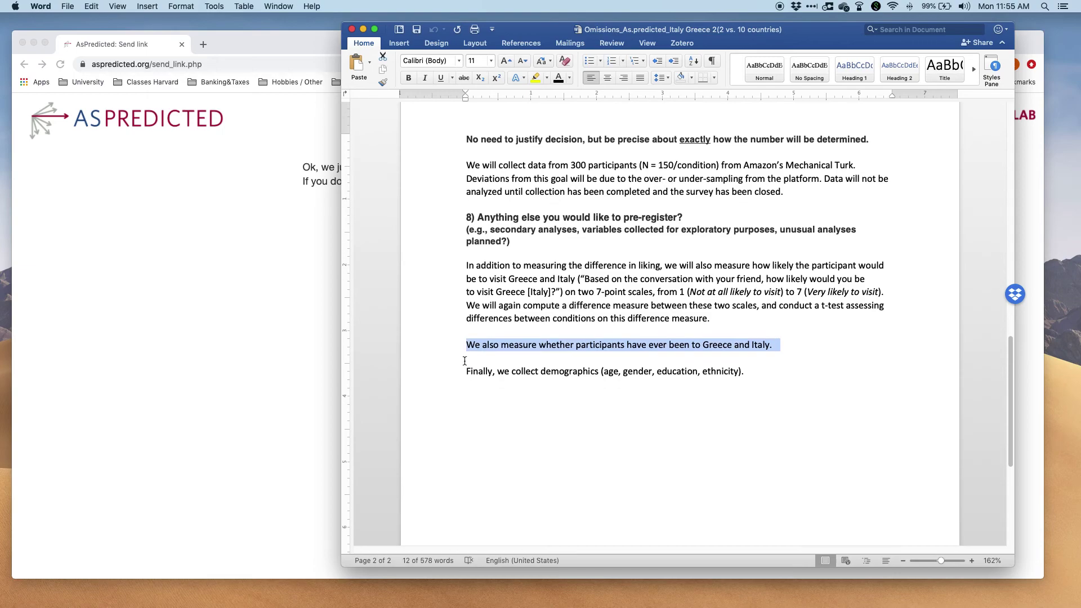
scroll(643, 388, down, 1)
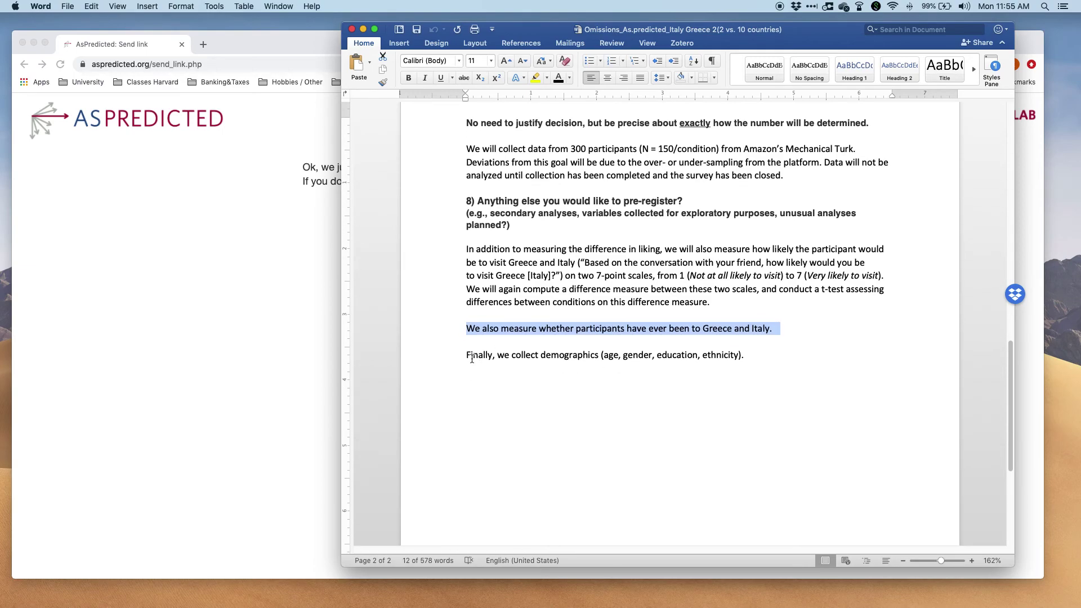
drag(467, 355, 765, 360)
scroll(772, 359, up, 20)
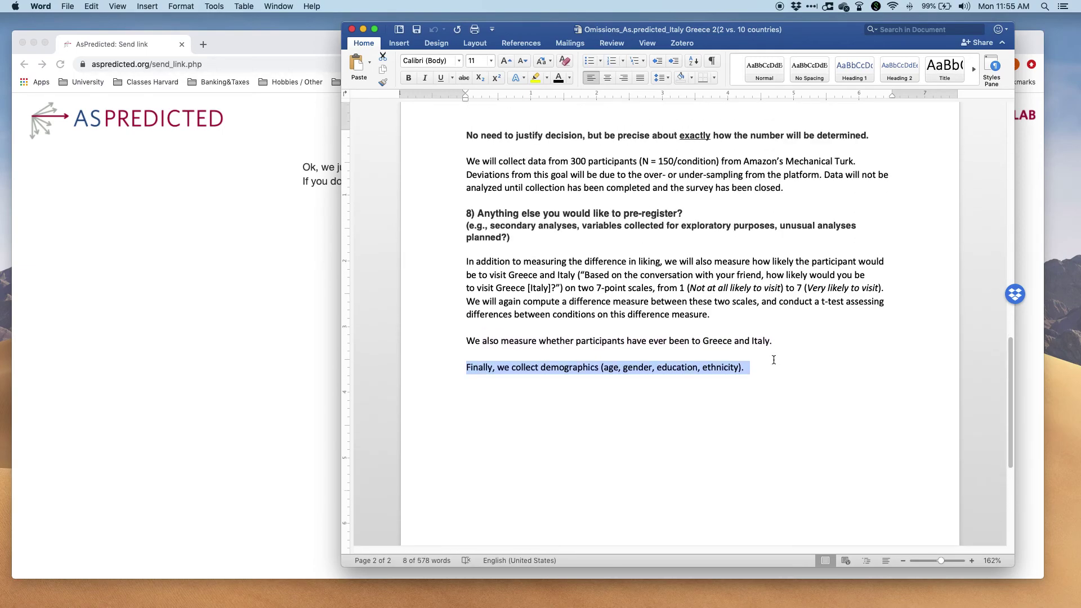
scroll(773, 360, up, 15)
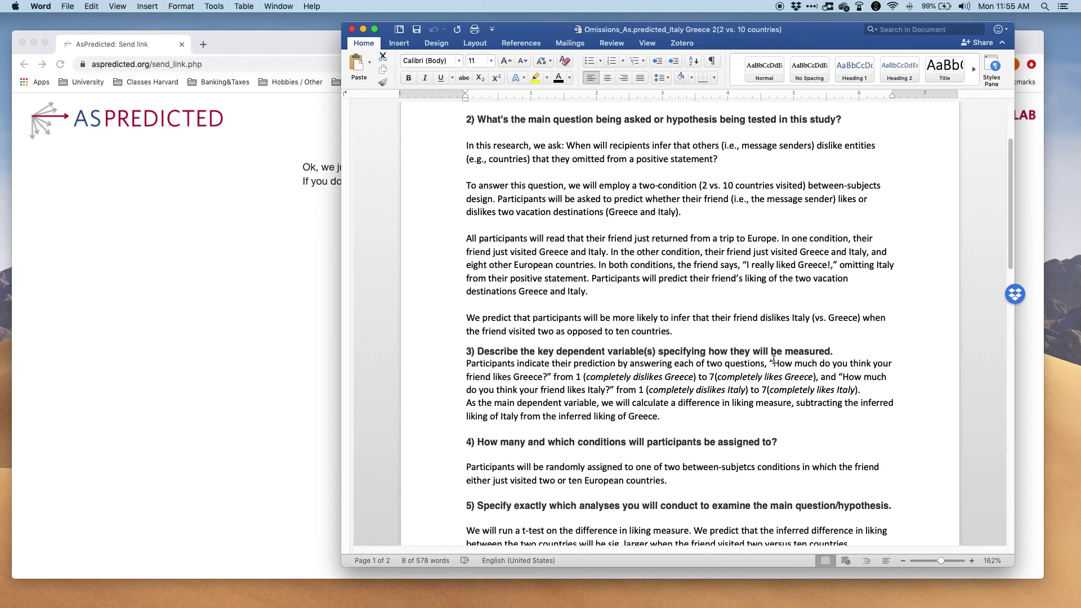
Switch between Chrome and Word, ending with the AsPredicted emailed-link confirmation page in front
scroll(531, 274, up, 5)
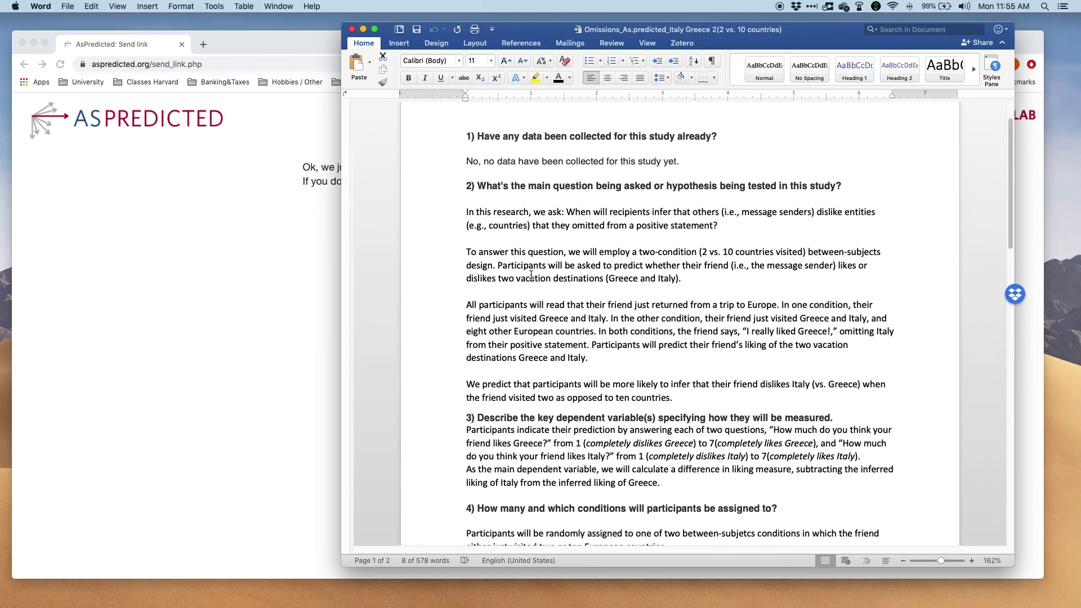
click(185, 268)
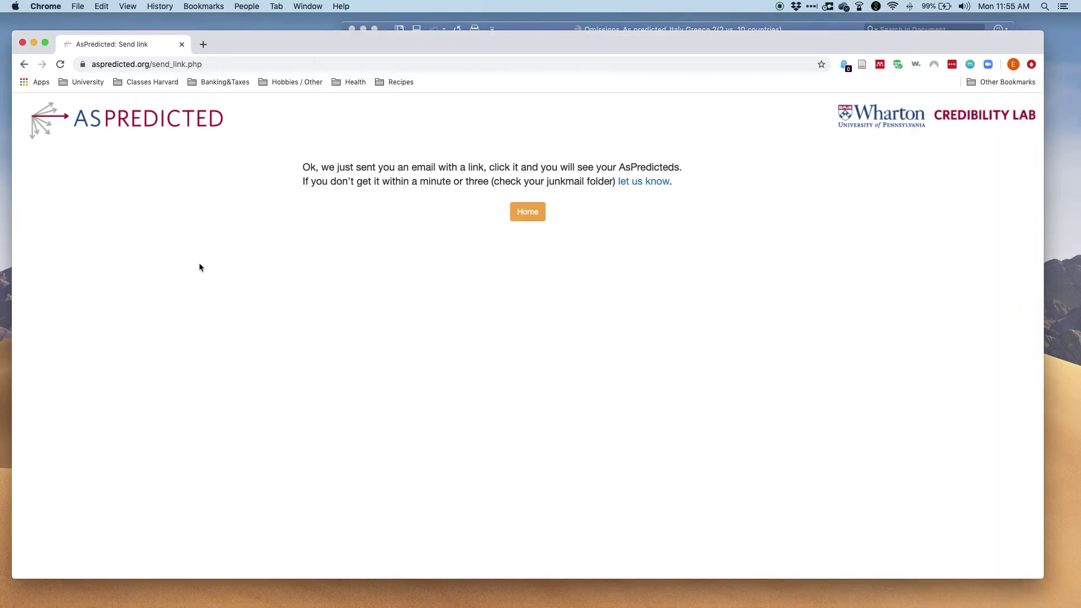
click(722, 29)
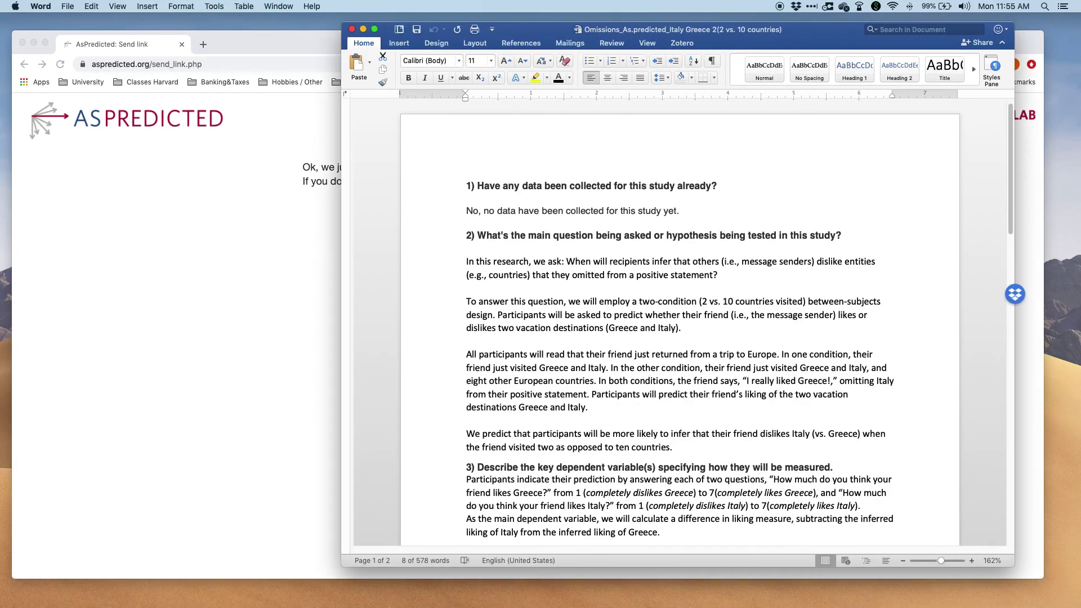
click(279, 40)
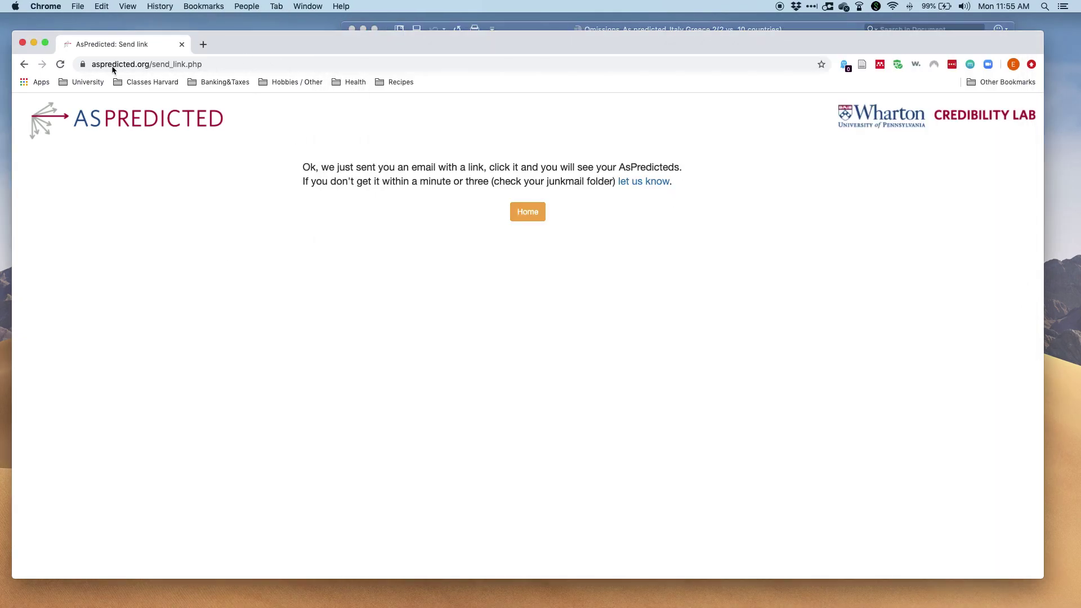